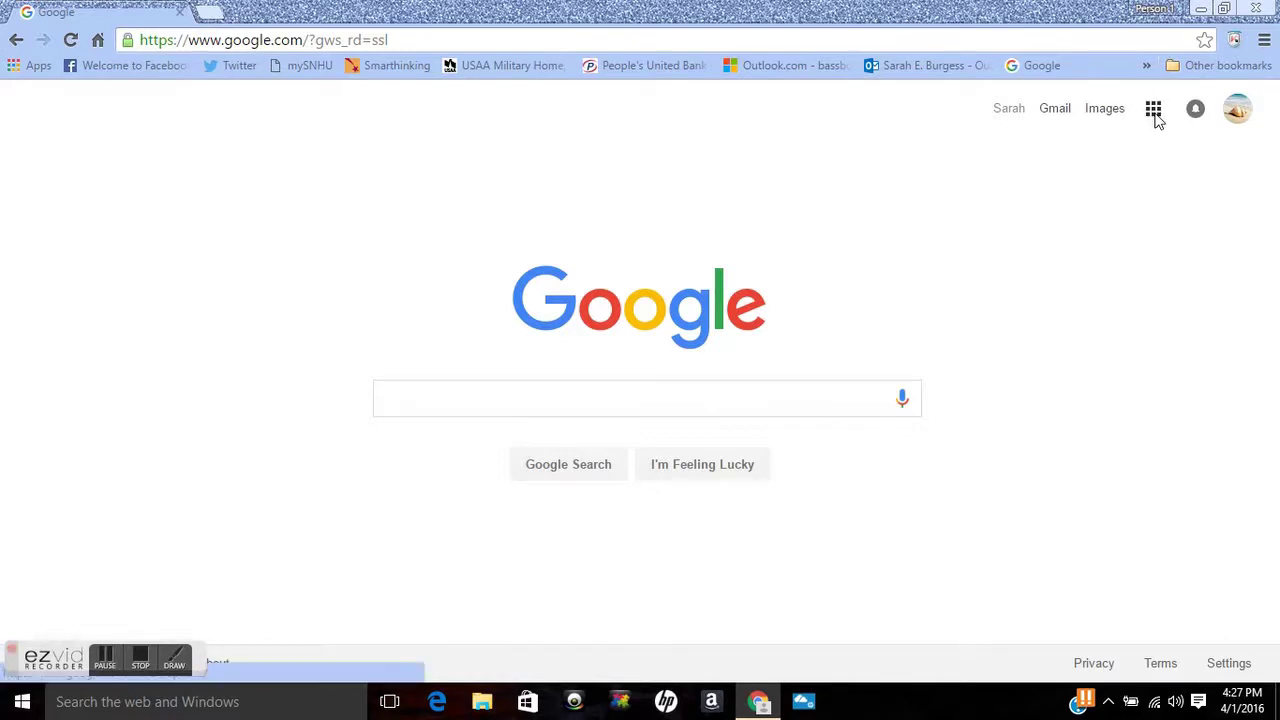
# Step: Open Blogger from Google's full list of products
pyautogui.click(1155, 117)
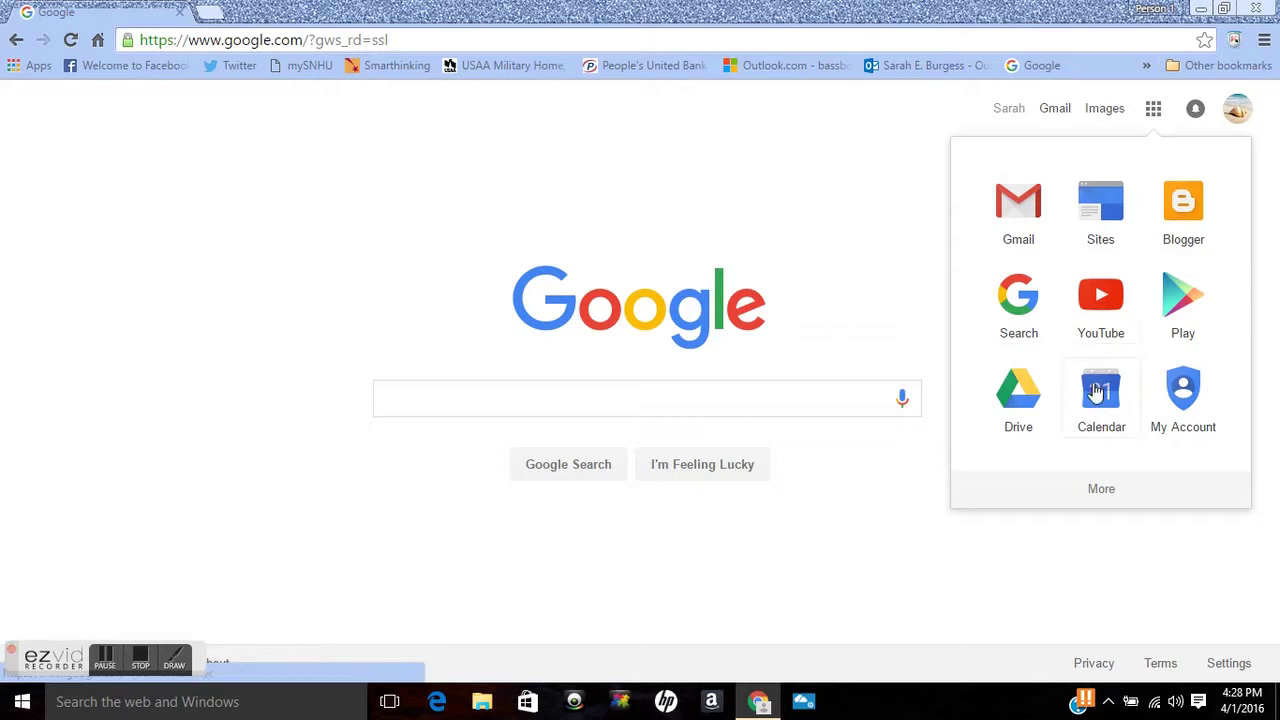
pyautogui.click(1102, 490)
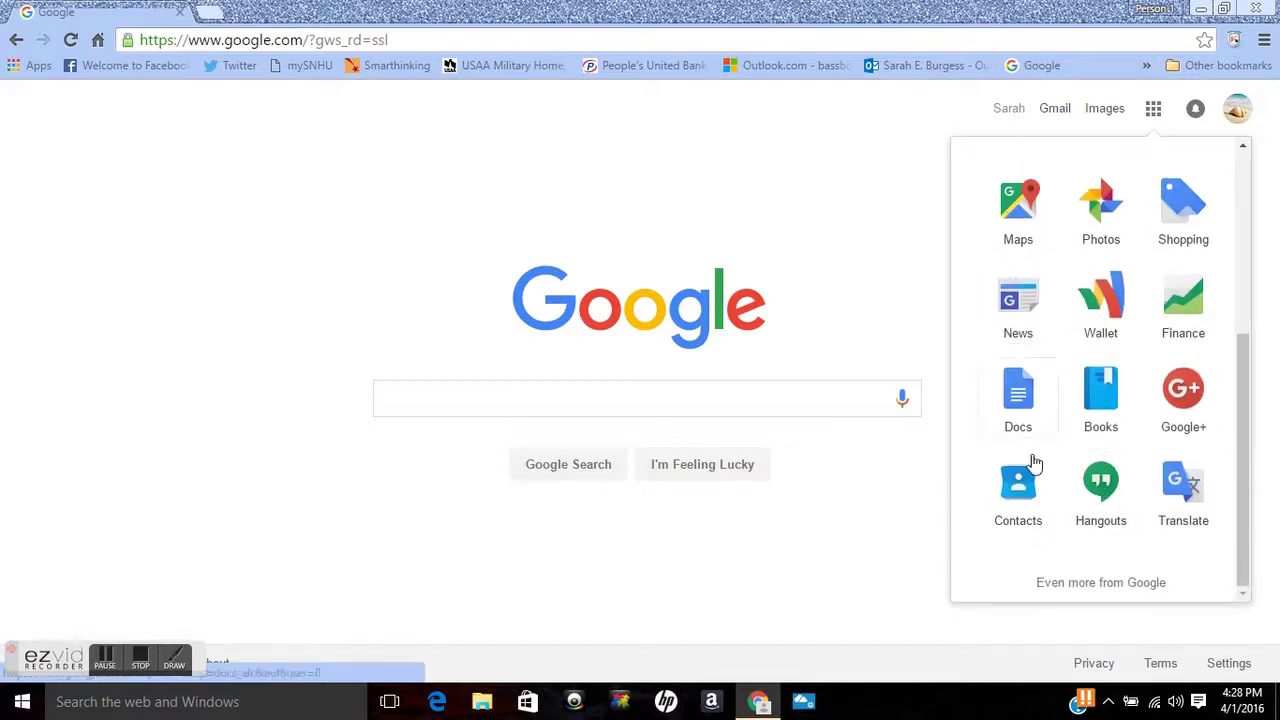
pyautogui.click(1098, 586)
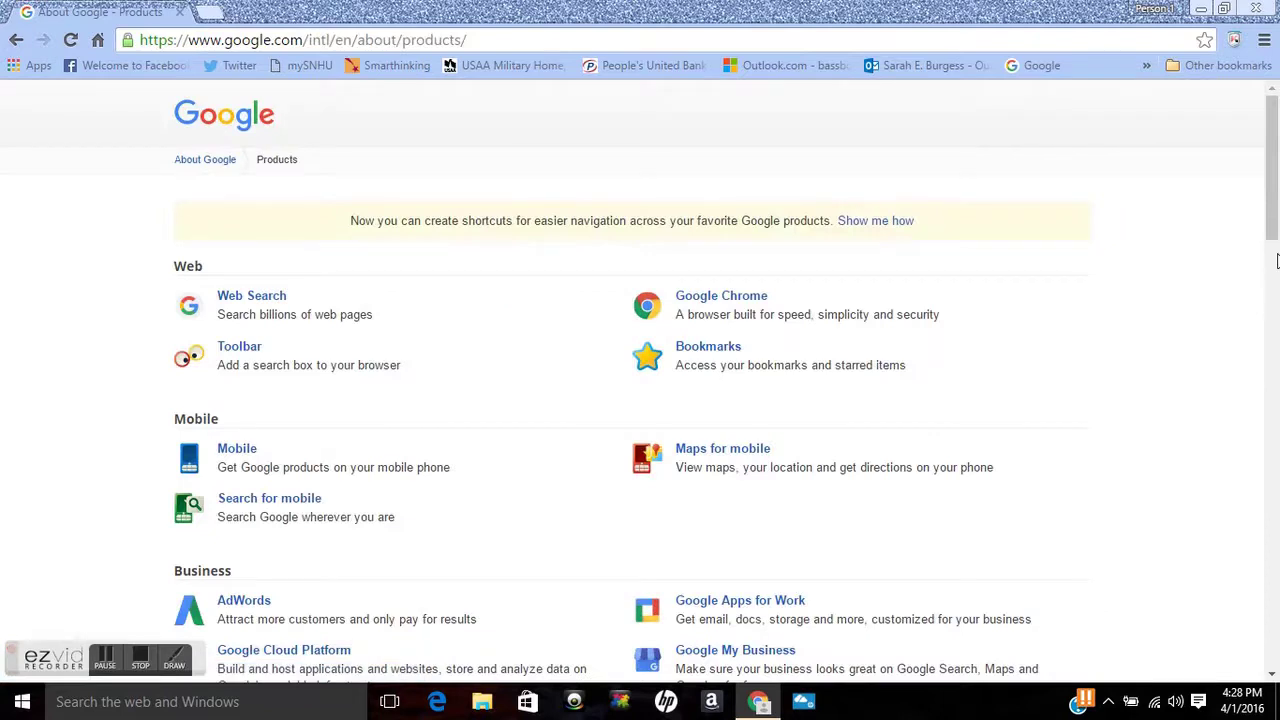
pyautogui.moveTo(1273, 234); pyautogui.dragTo(1274, 585)
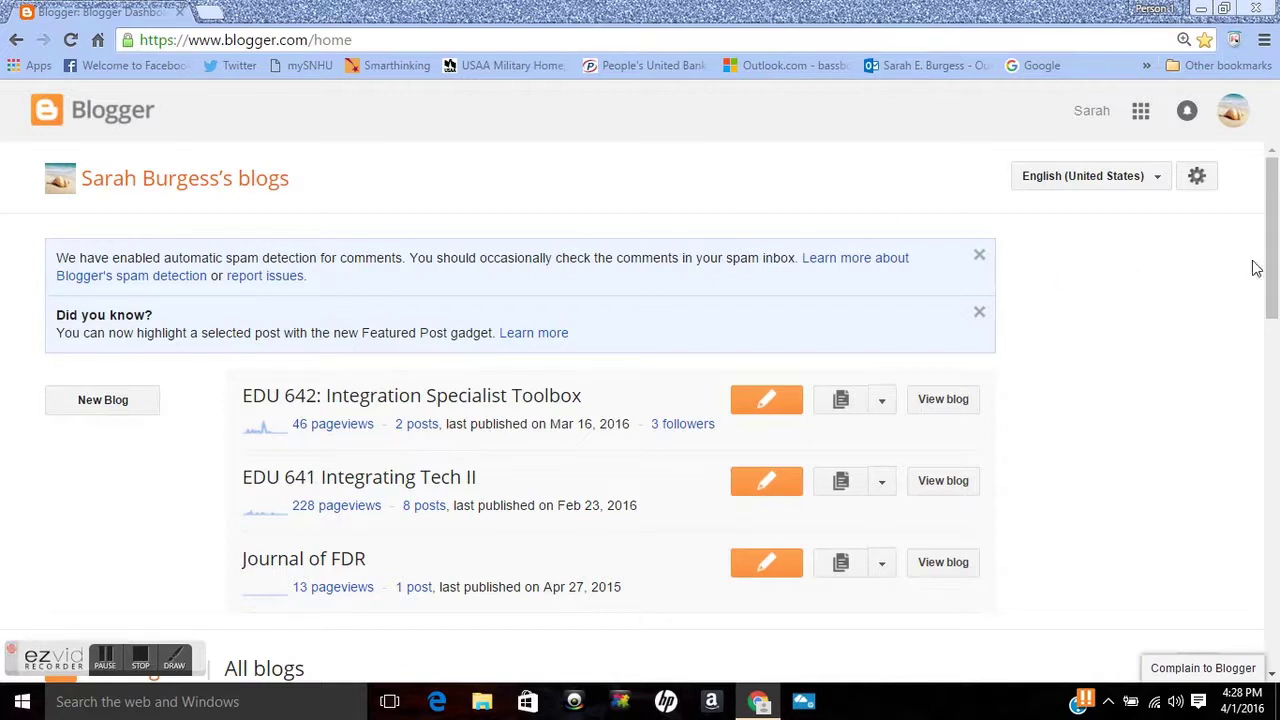
# Step: Start creating a new blog and title it "Journal of President Kennedy"
pyautogui.scroll(-1, 1270, 276)
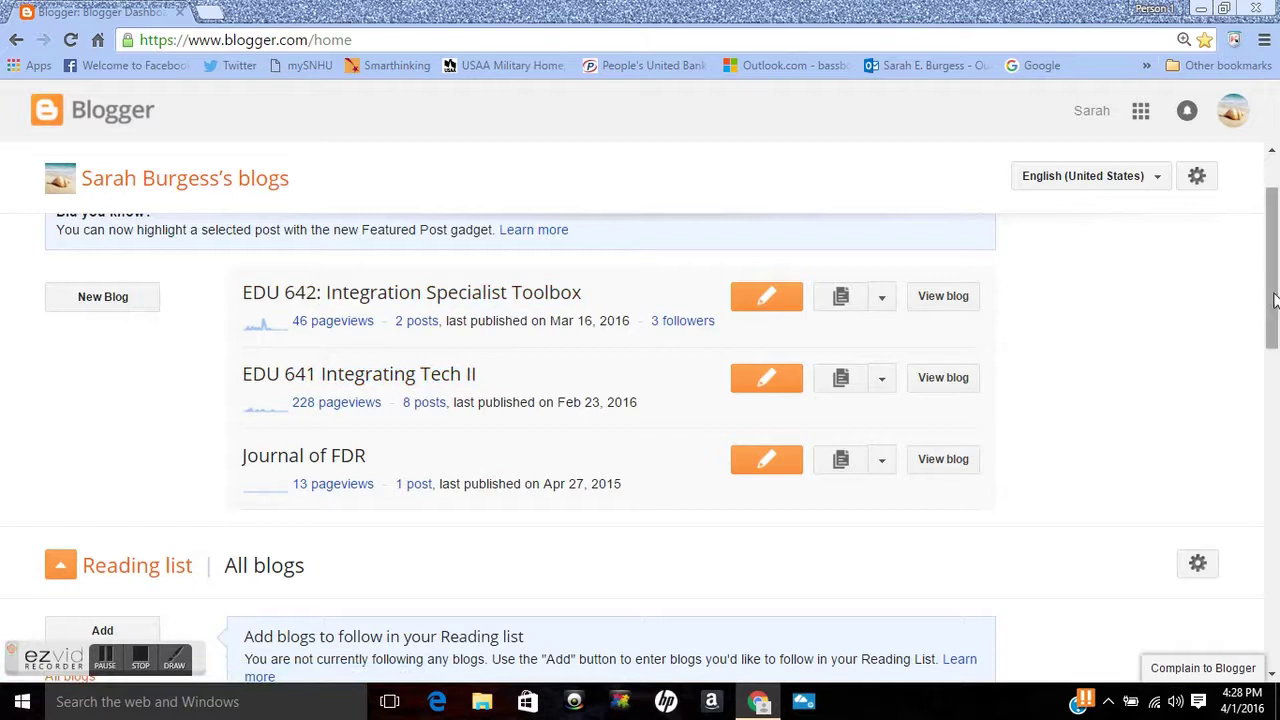
pyautogui.moveTo(1274, 300); pyautogui.dragTo(1276, 250)
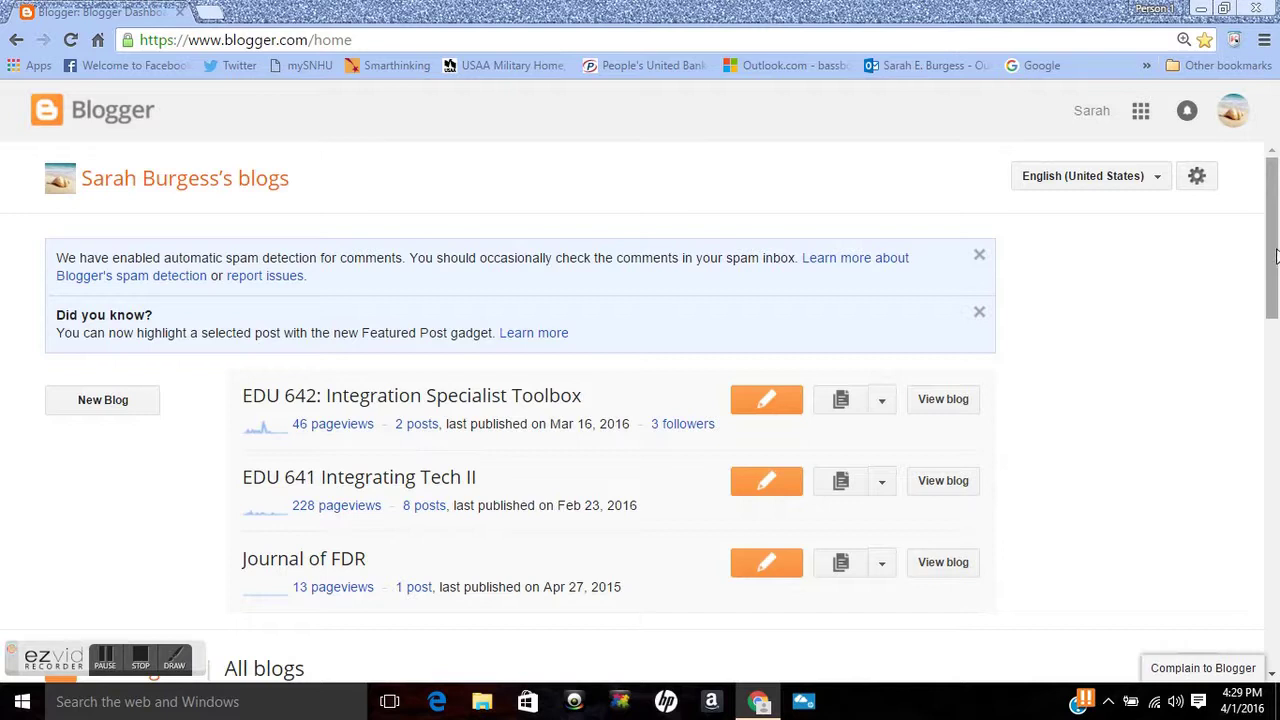
pyautogui.moveTo(1276, 257)
pyautogui.mouseDown()
pyautogui.moveTo(1276, 460)
pyautogui.moveTo(1276, 254)
pyautogui.mouseUp()
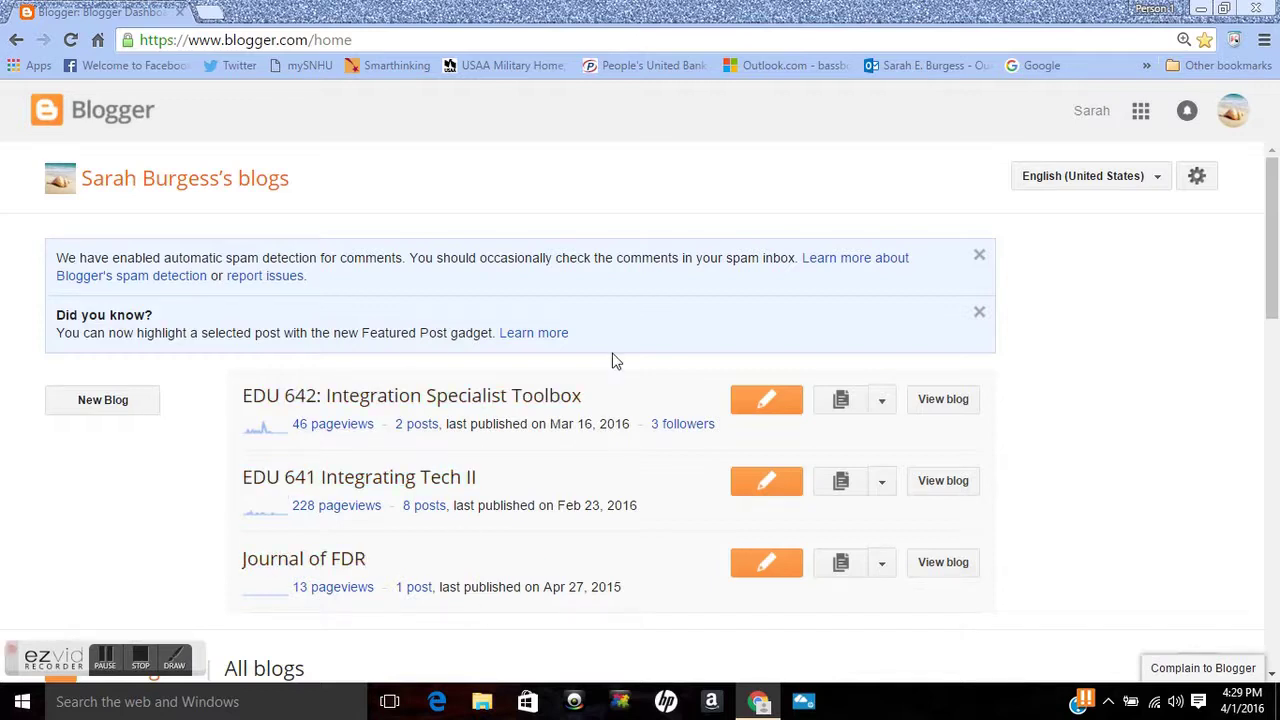
pyautogui.click(84, 414)
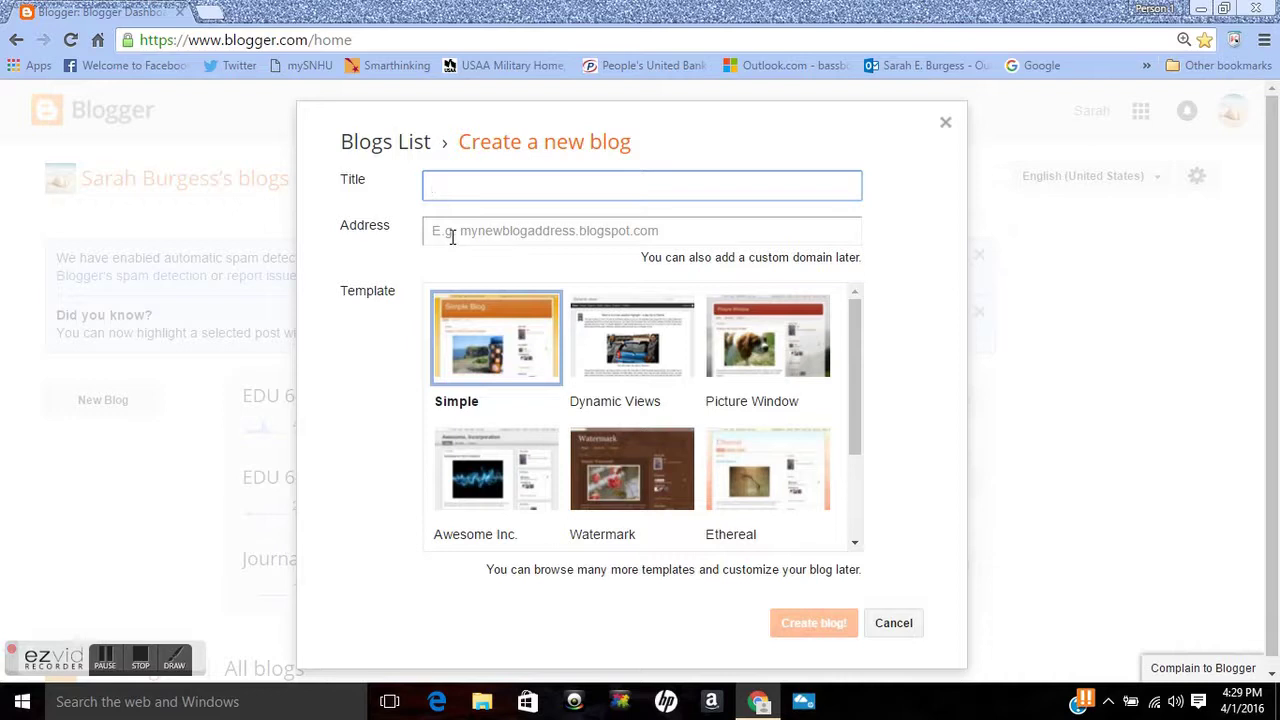
pyautogui.write('Journal of Presid')
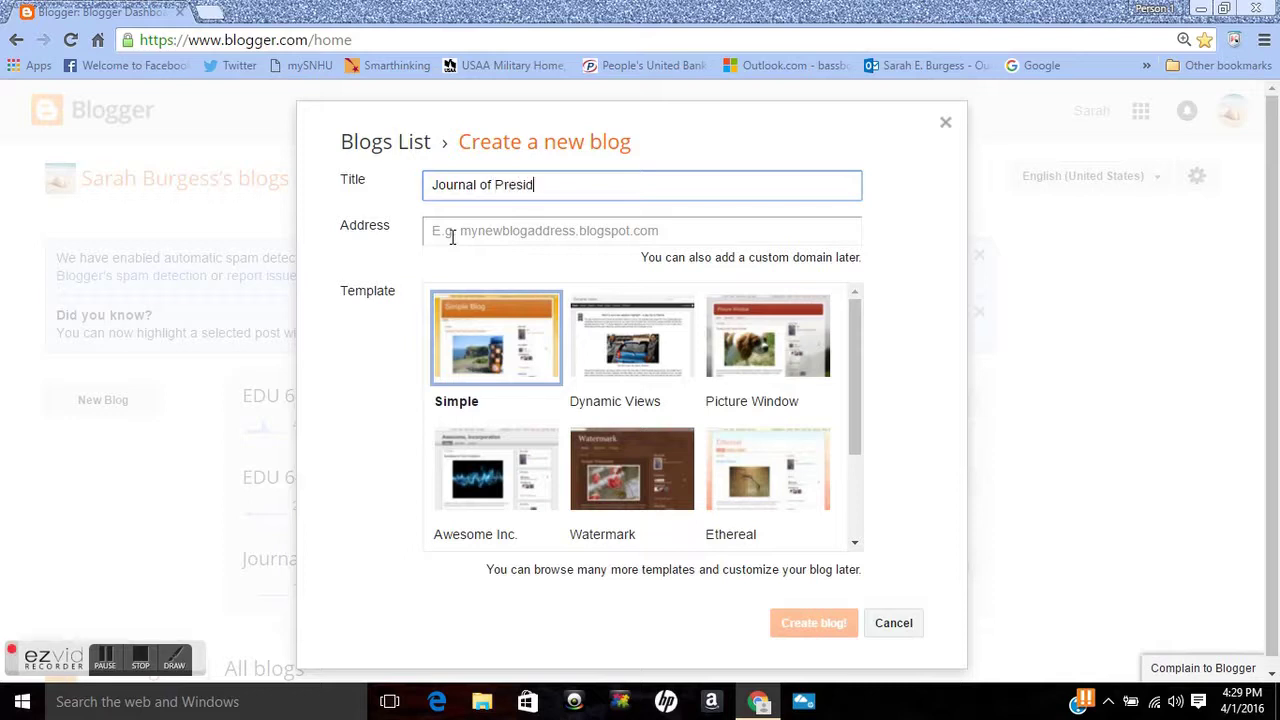
pyautogui.write('ent Kennedy')
# Step: Enter kennedy.blogspot.com as the new blog's address and change it to kennedy81.blogspot.com
pyautogui.click(670, 231)
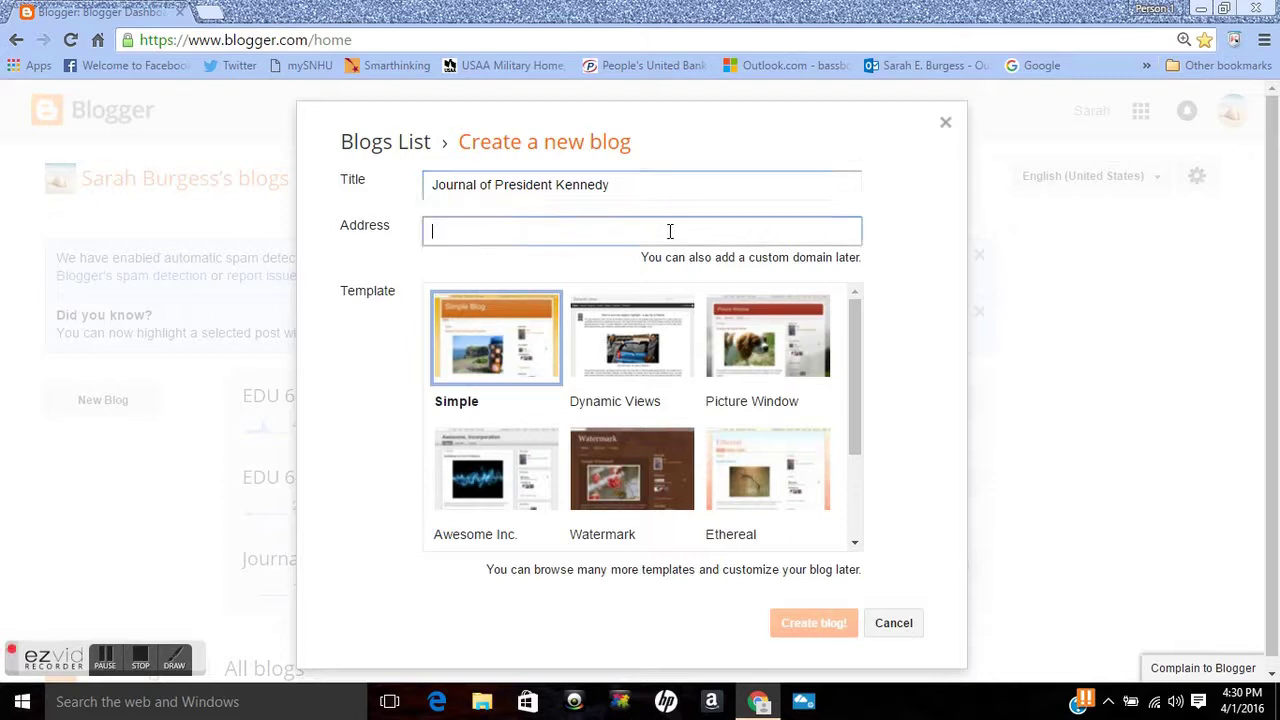
pyautogui.click(715, 145)
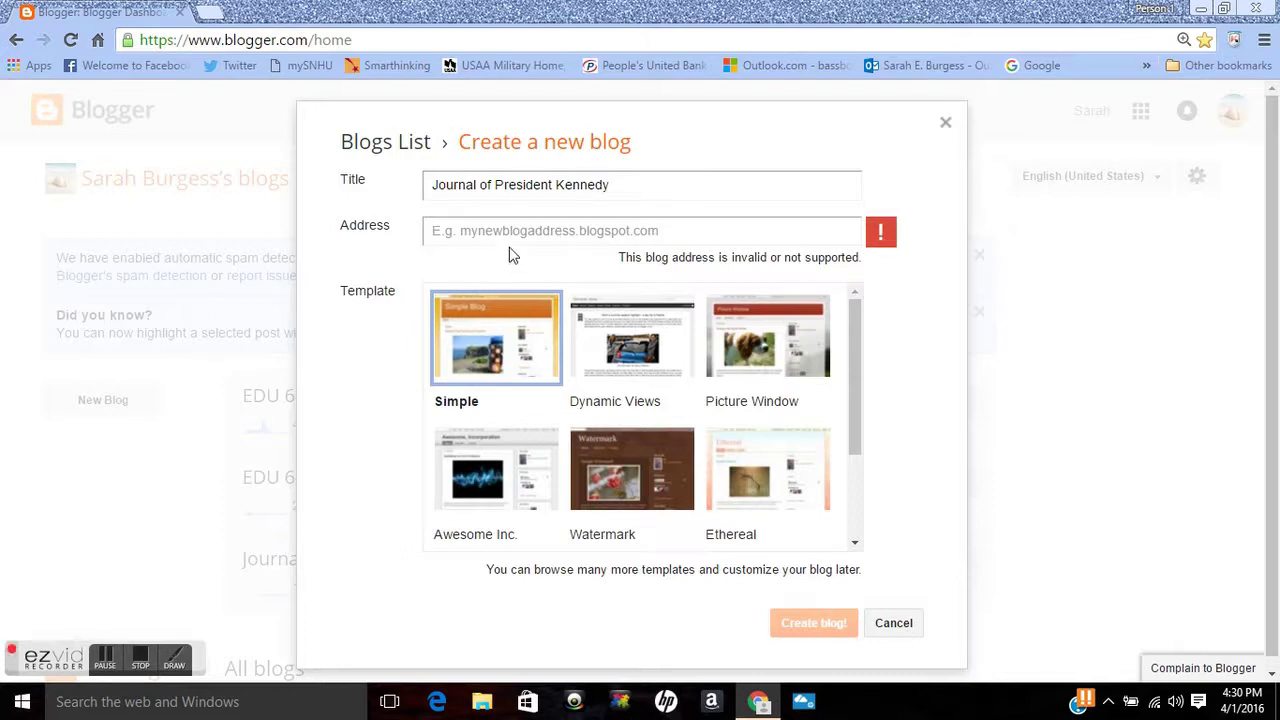
pyautogui.click(510, 240)
pyautogui.write('k')
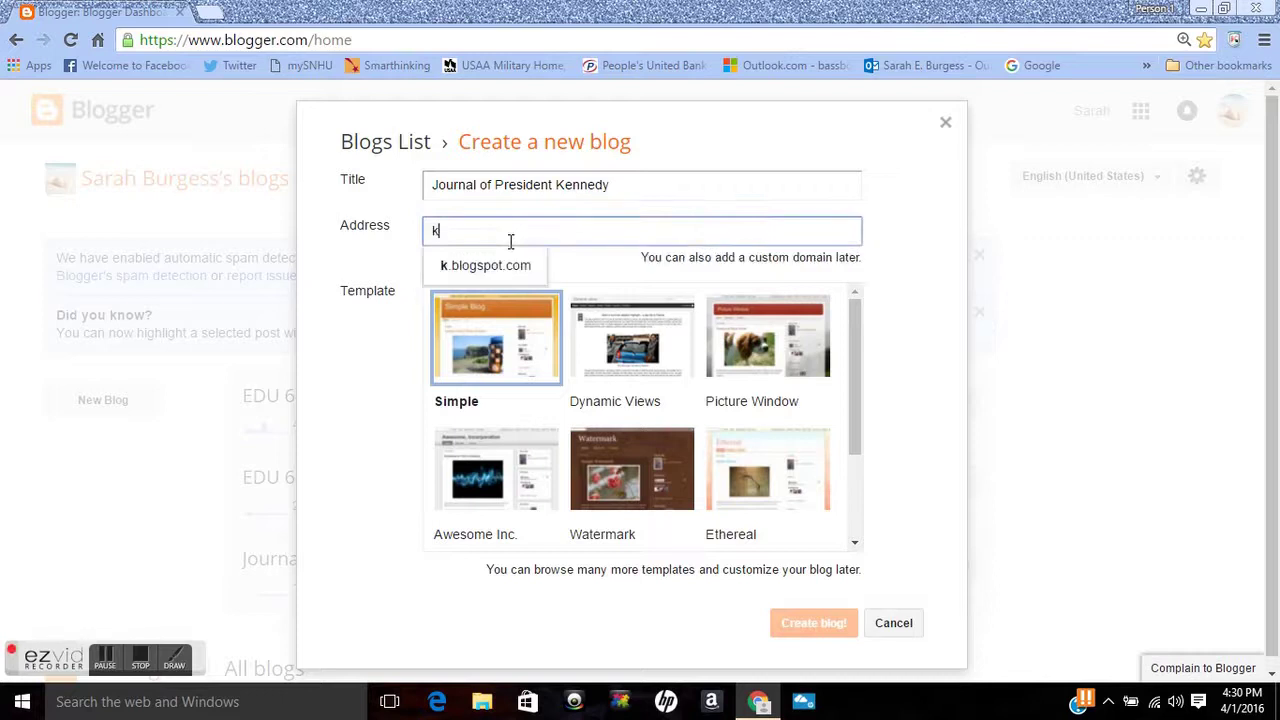
pyautogui.write('enned')
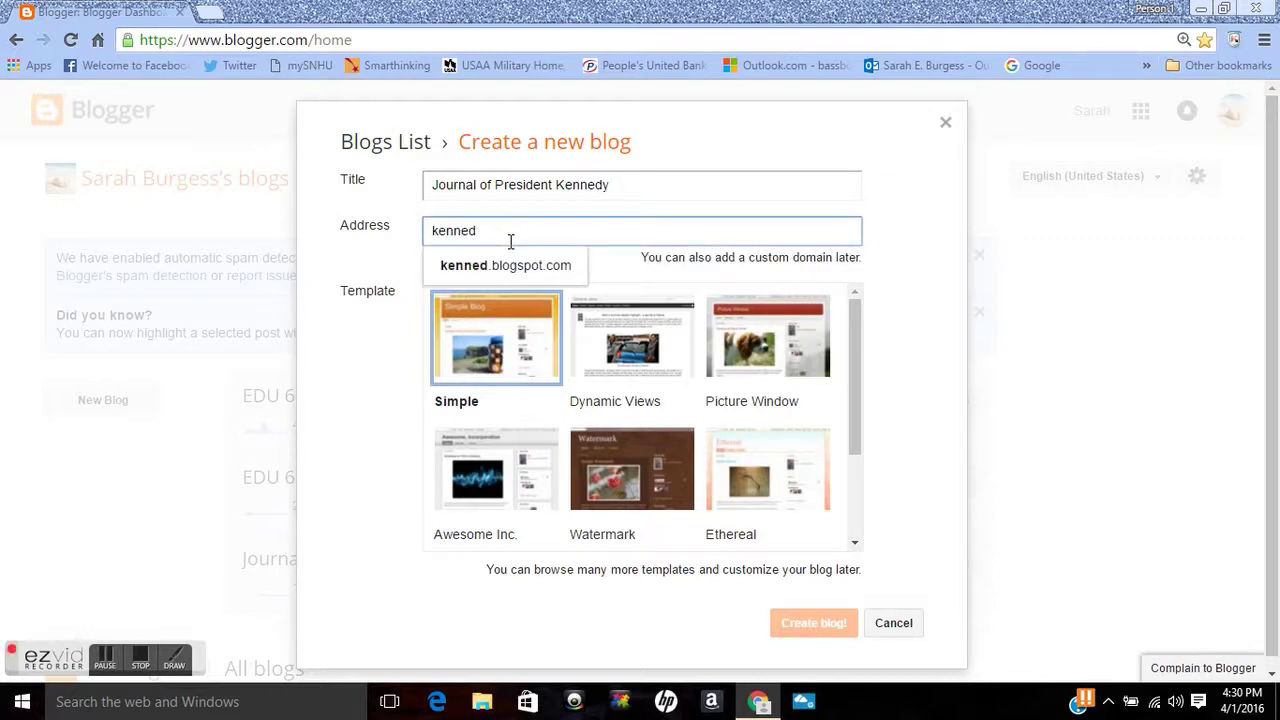
pyautogui.write('y')
pyautogui.click(522, 272)
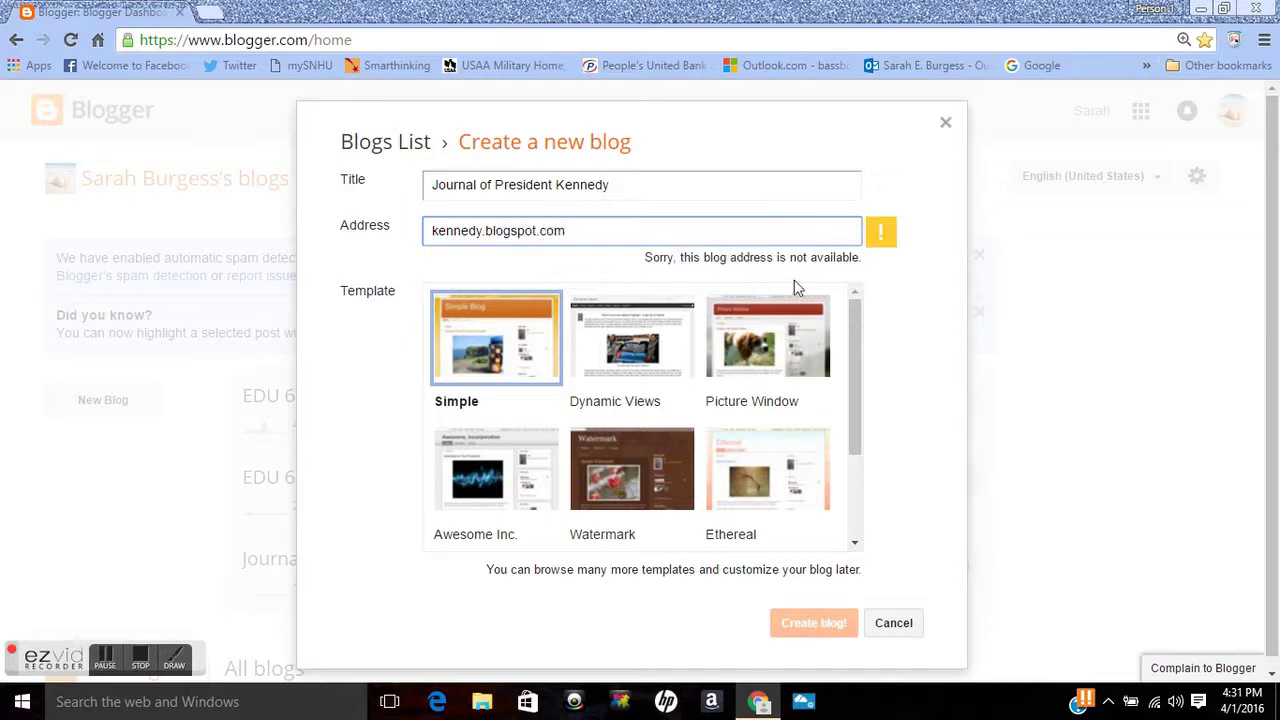
pyautogui.click(482, 231)
pyautogui.write('81')
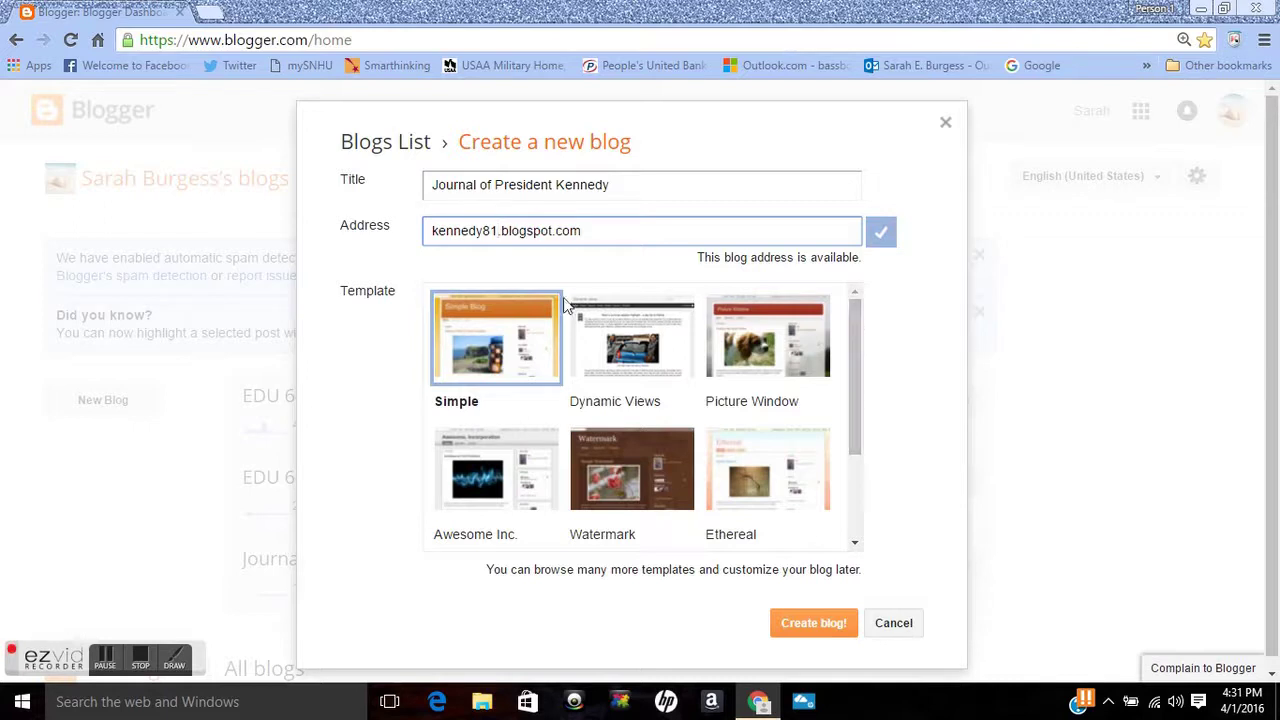
# Step: Choose the Travel template and create the blog
pyautogui.moveTo(852, 332); pyautogui.dragTo(862, 440)
pyautogui.click(490, 488)
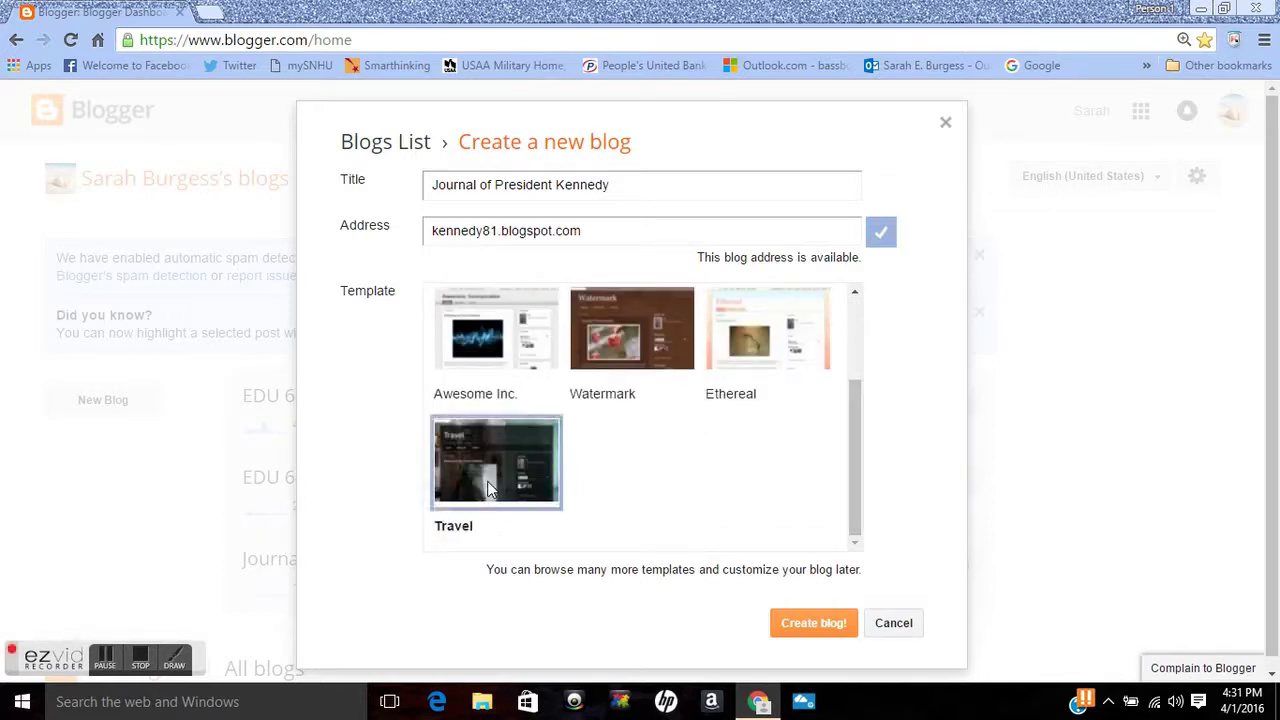
pyautogui.click(823, 632)
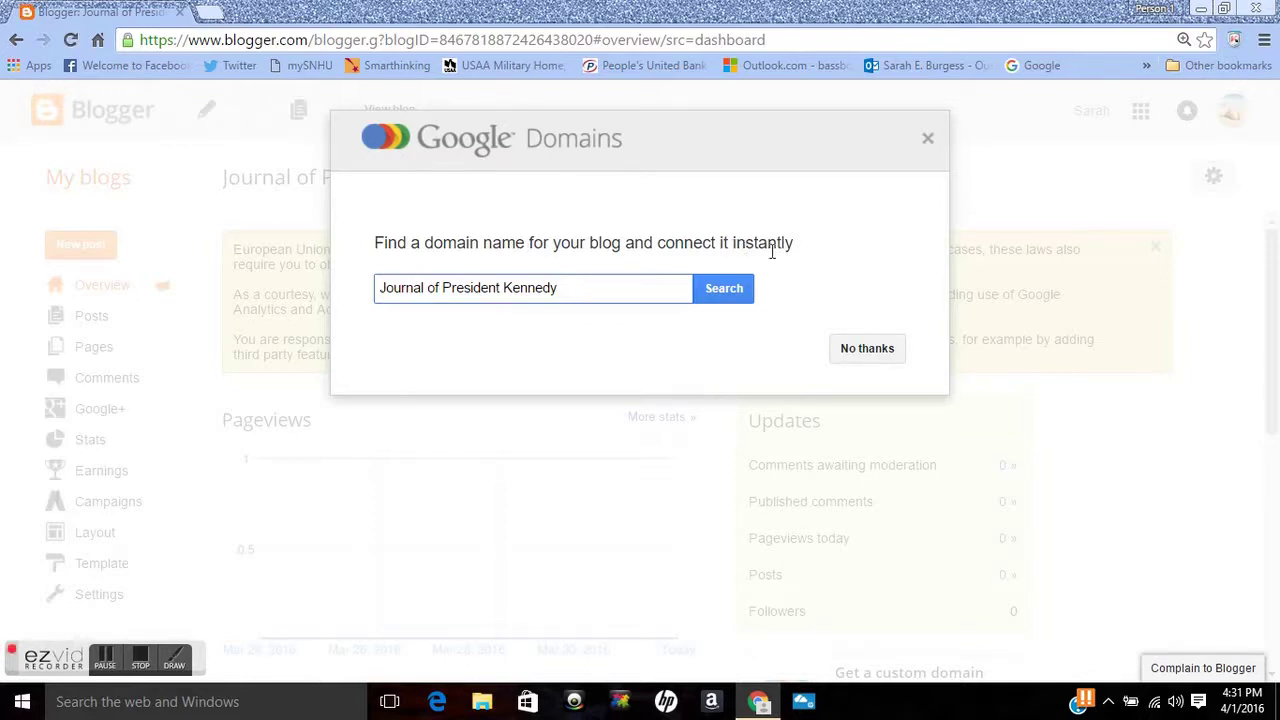
# Step: Decline the Google Domains offer and dismiss the European Union cookie notice on the blog's overview
pyautogui.click(885, 353)
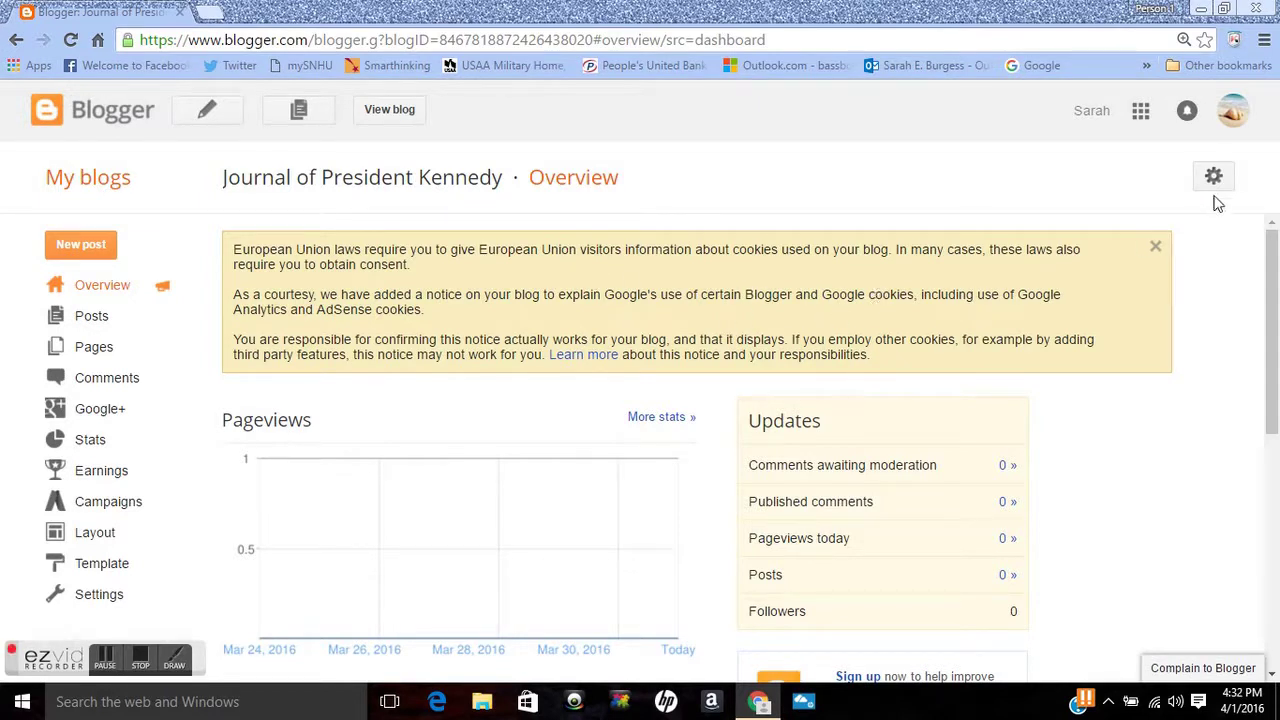
pyautogui.click(1155, 247)
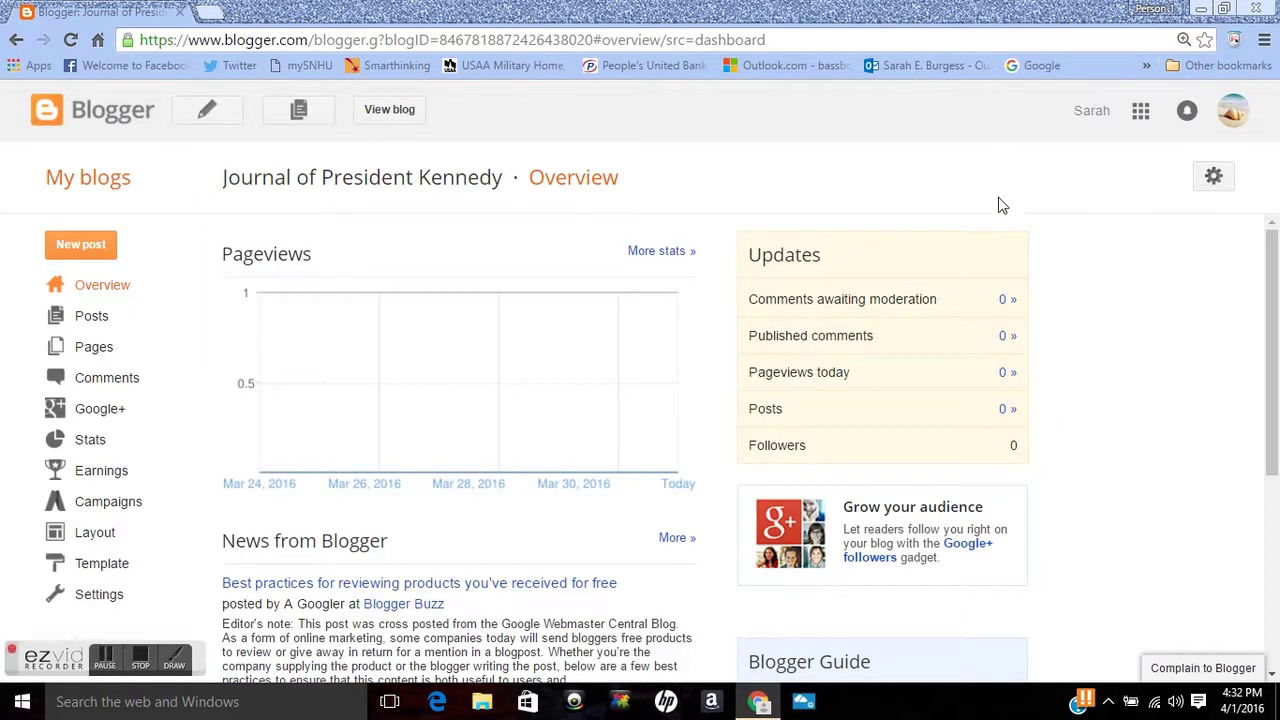
pyautogui.moveTo(1272, 256)
pyautogui.mouseDown()
pyautogui.moveTo(1277, 271)
pyautogui.moveTo(1277, 257)
pyautogui.mouseUp()
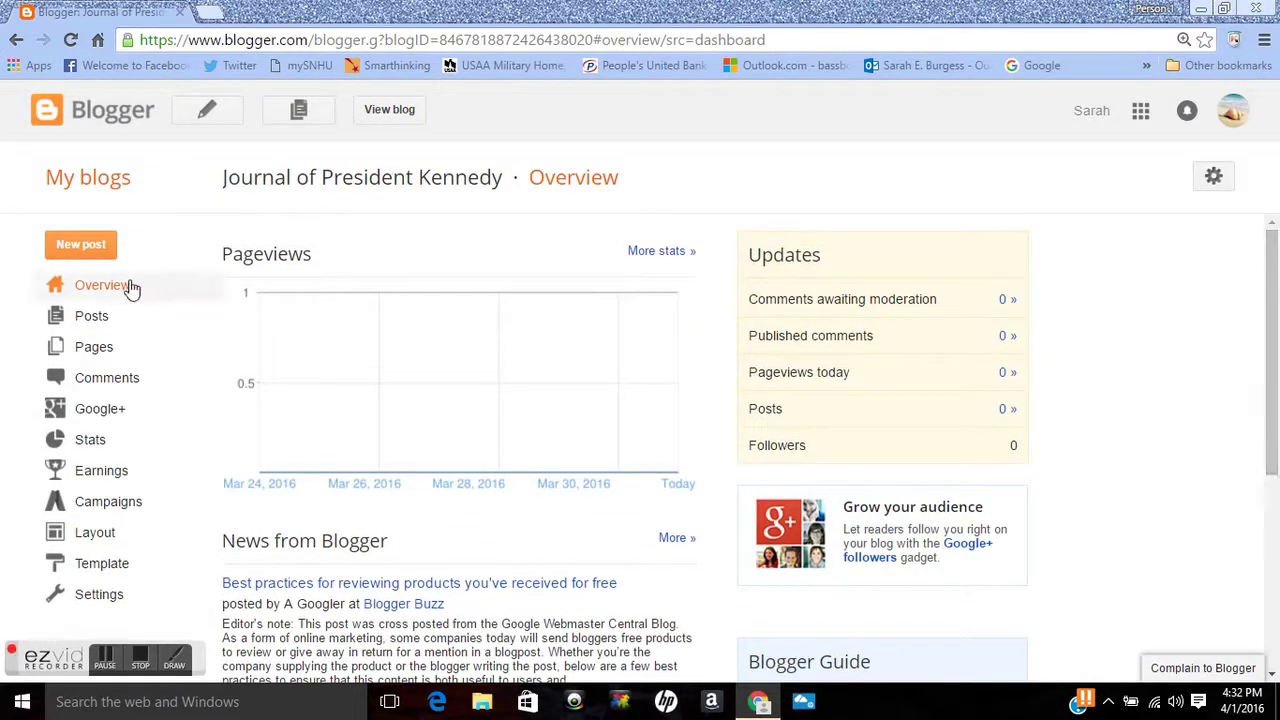
# Step: Look through the new blog's posts, pages and comments sections
pyautogui.click(92, 318)
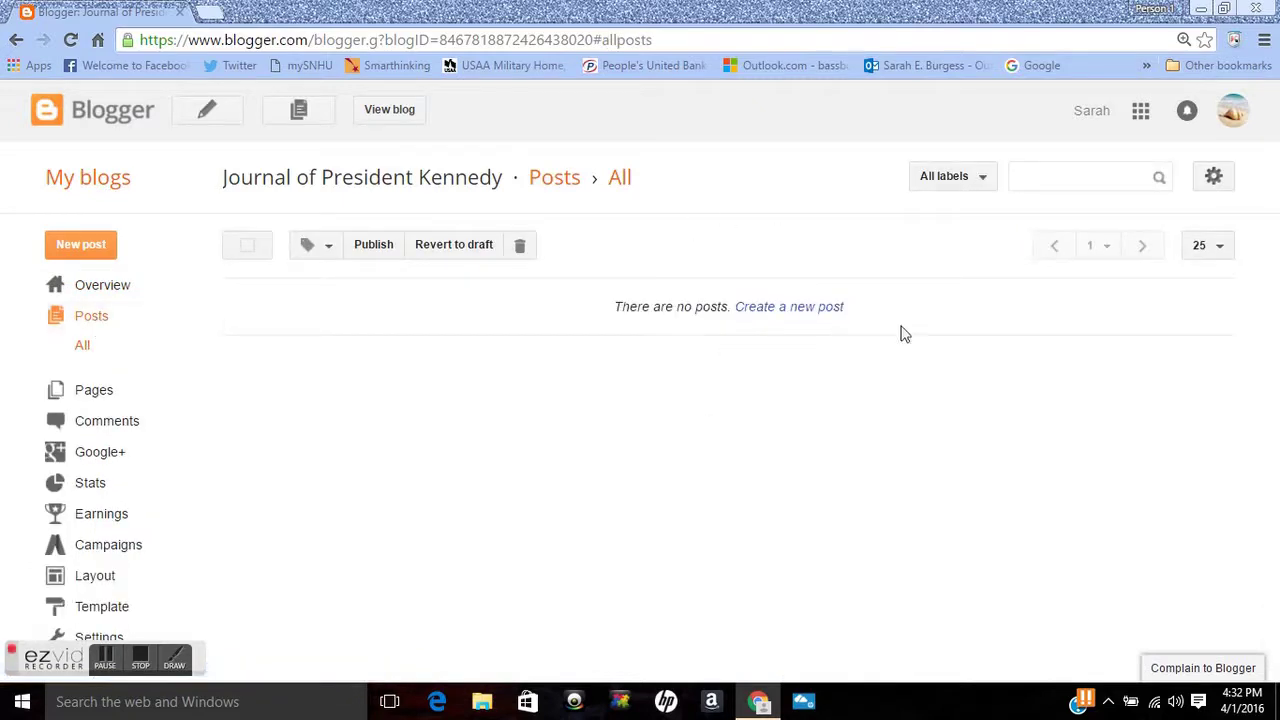
pyautogui.click(102, 396)
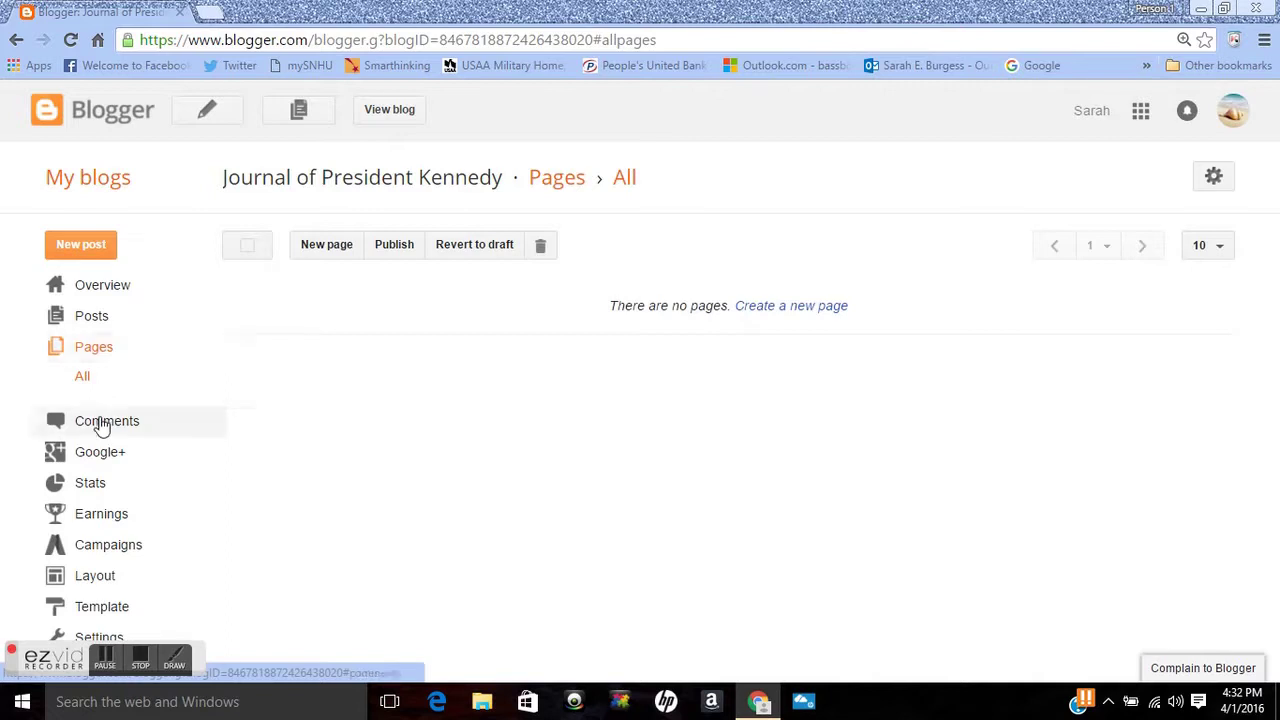
pyautogui.click(101, 424)
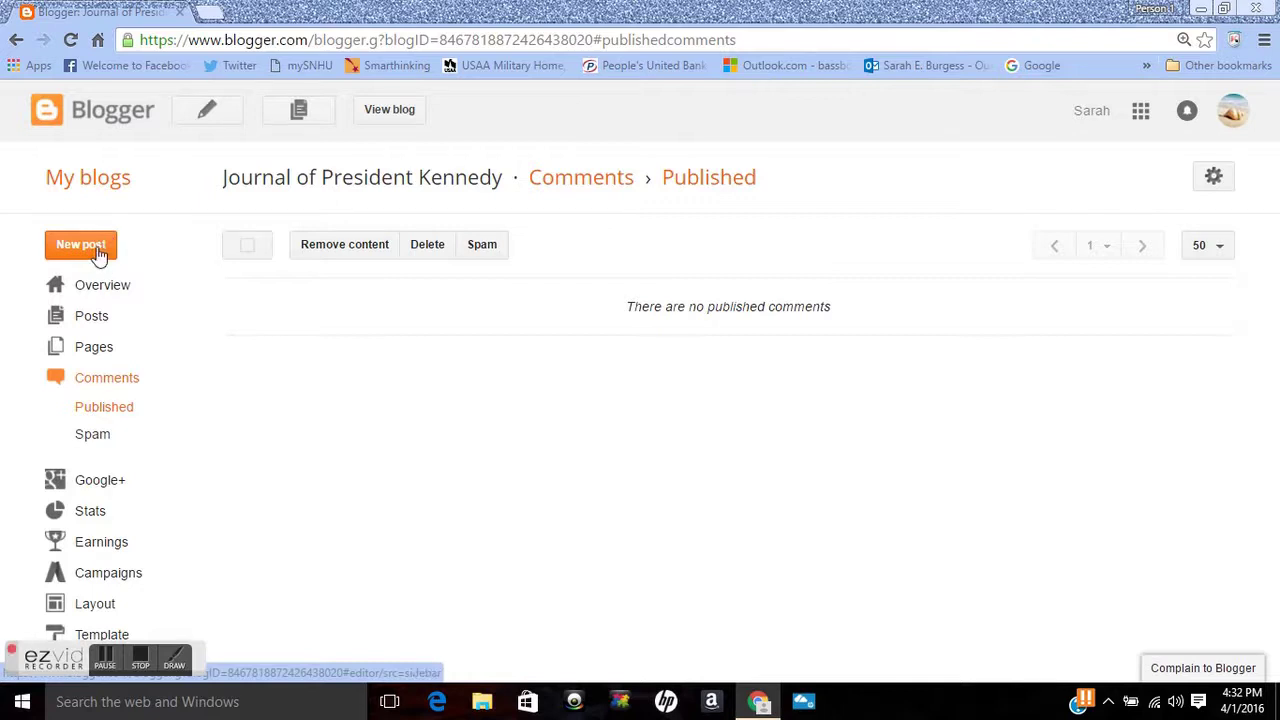
# Step: Create a new blog post, save it and title it "April 1, 1960"
pyautogui.click(98, 252)
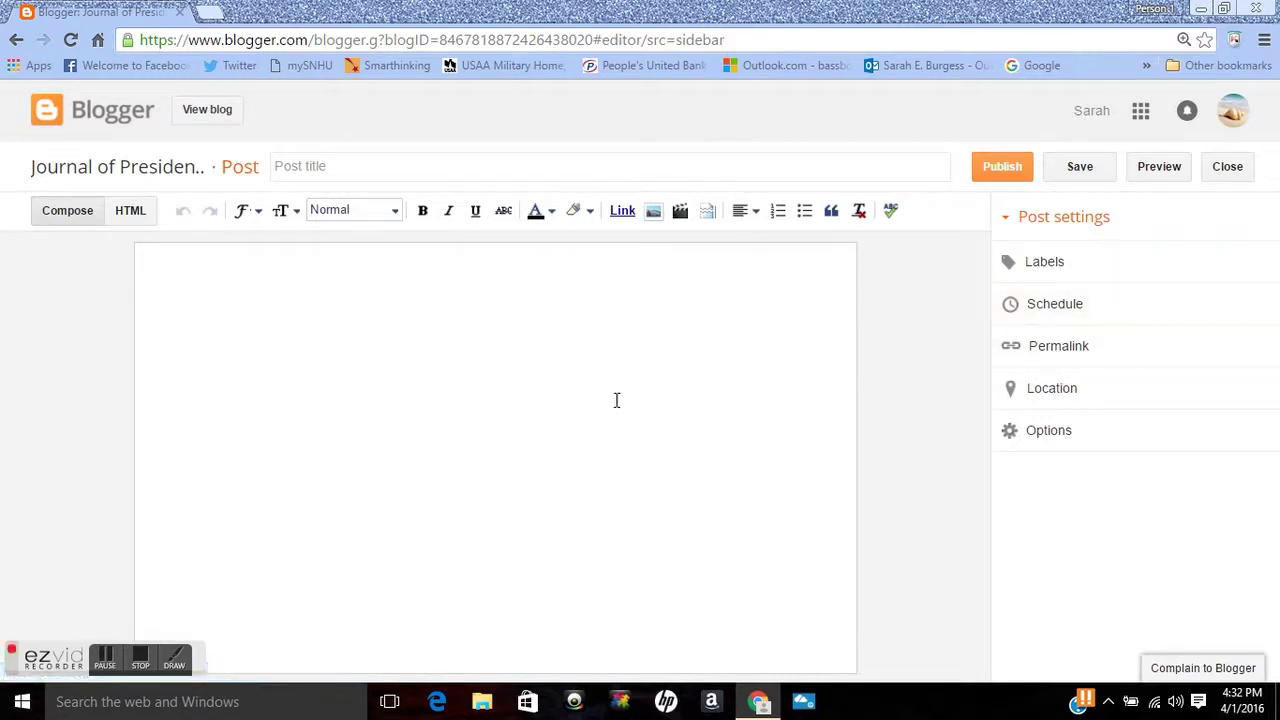
pyautogui.click(1088, 187)
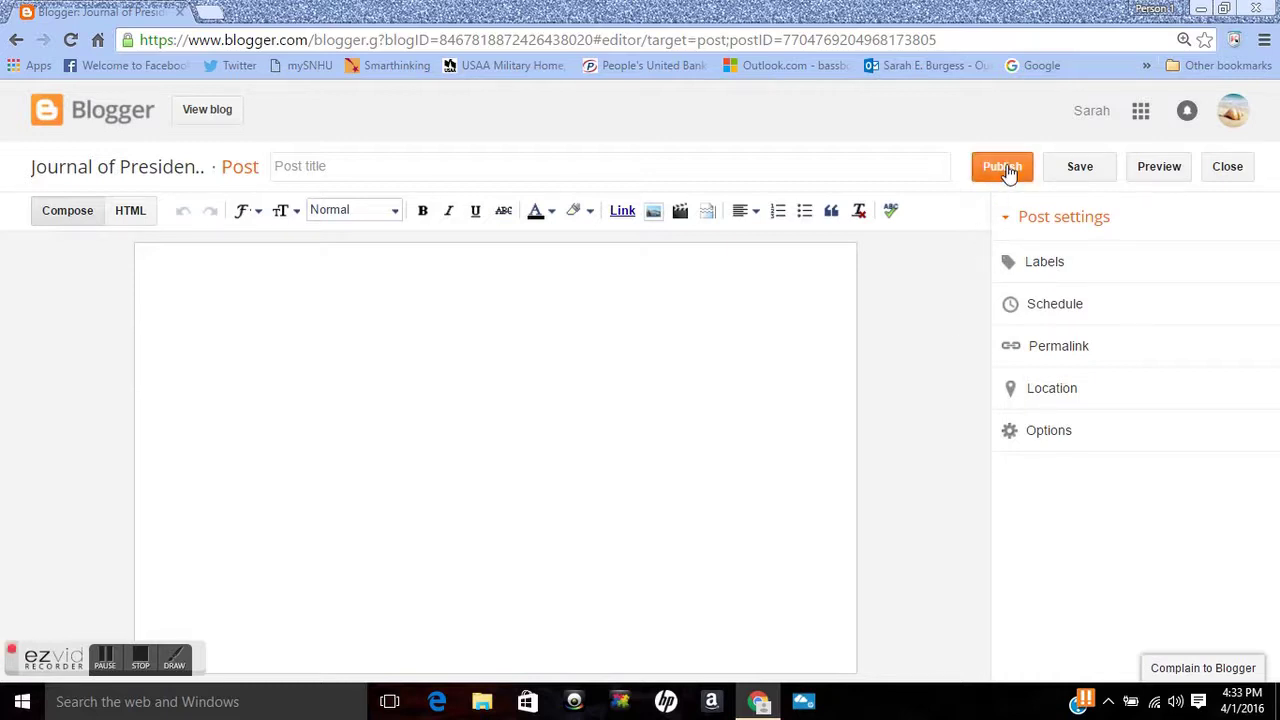
pyautogui.click(884, 160)
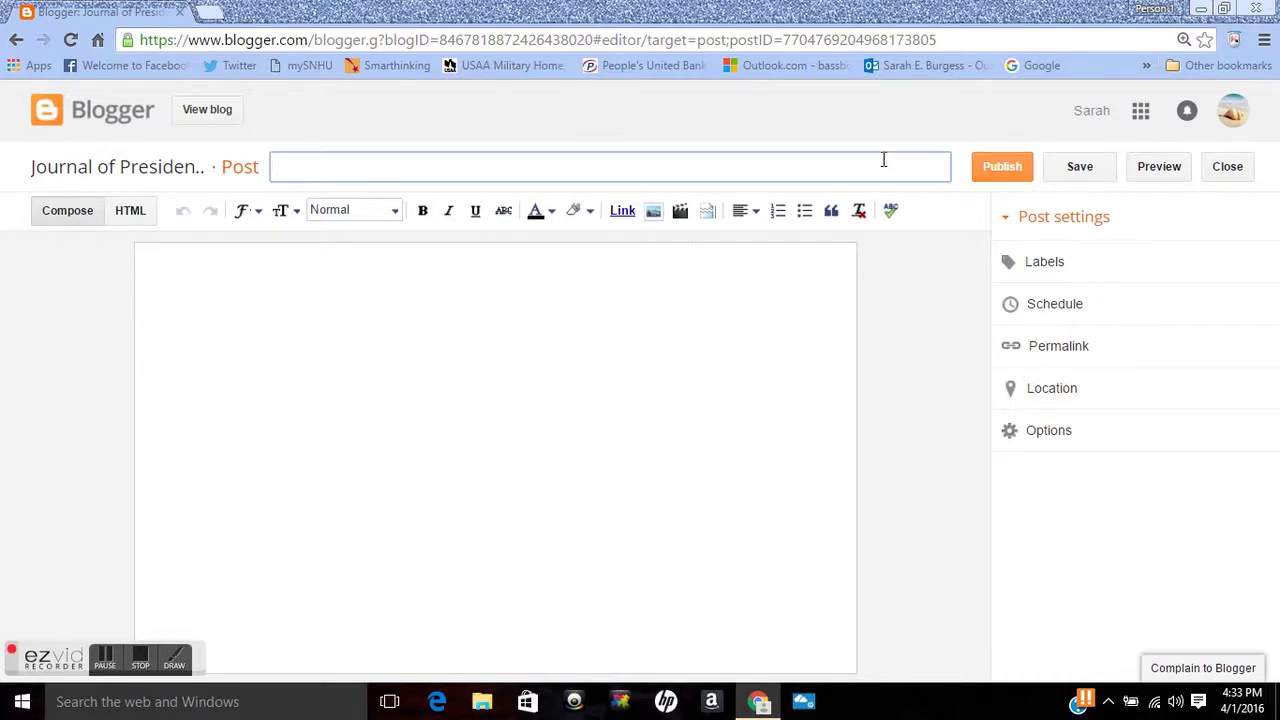
pyautogui.write('April 1, 1960')
# Step: Write the post body: "Today was a rough day. My back is in incredible pan, it hurts to breathe."
pyautogui.click(790, 282)
pyautogui.write('Today was')
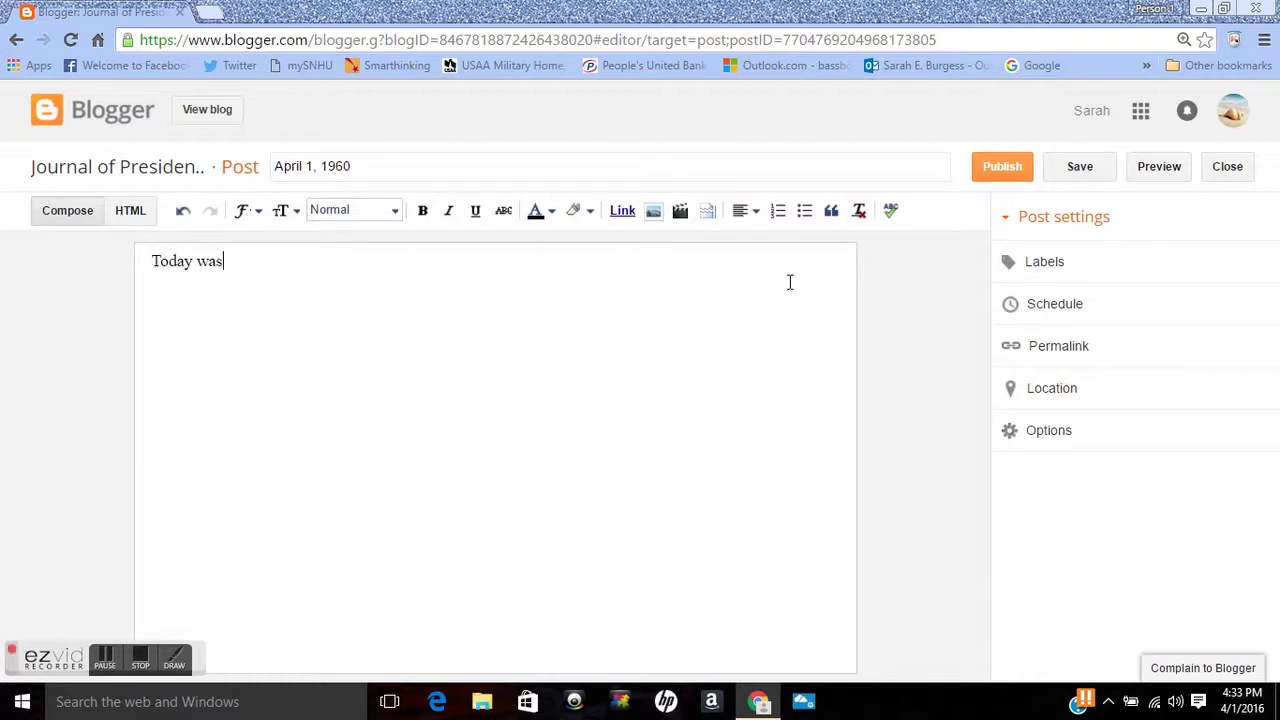
pyautogui.write(' a rough day.  My ')
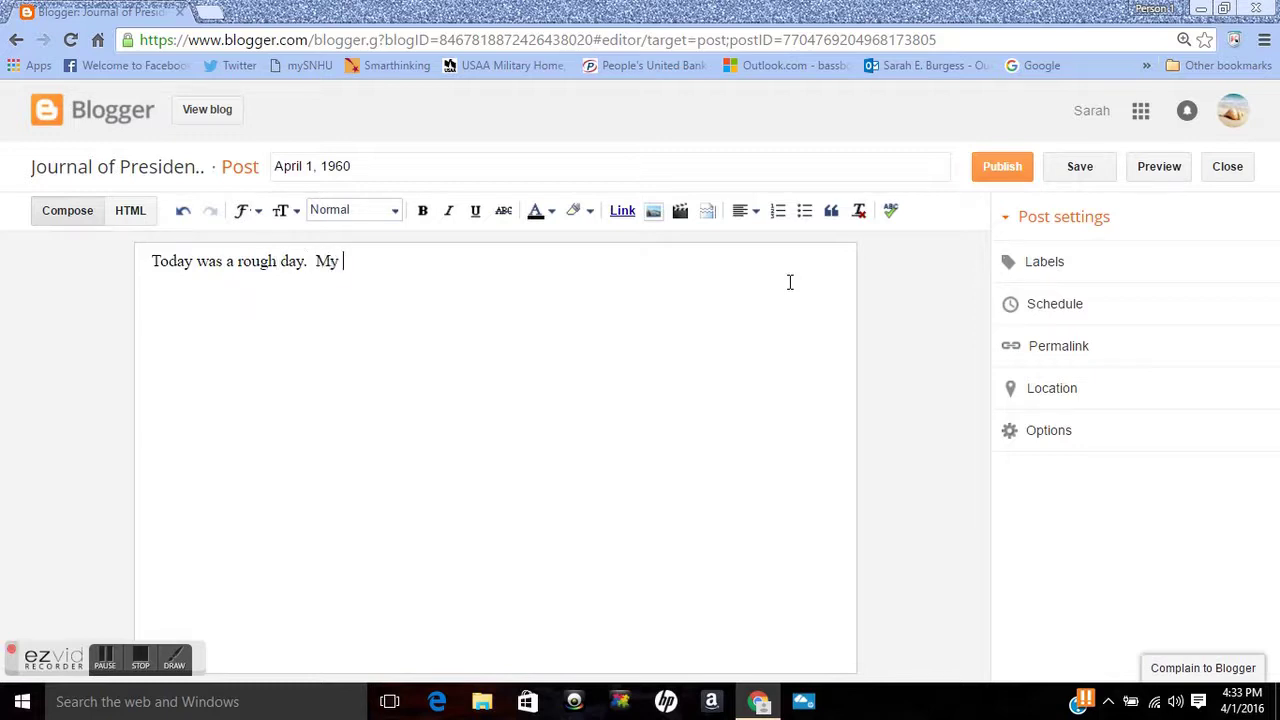
pyautogui.write('back is in incredib')
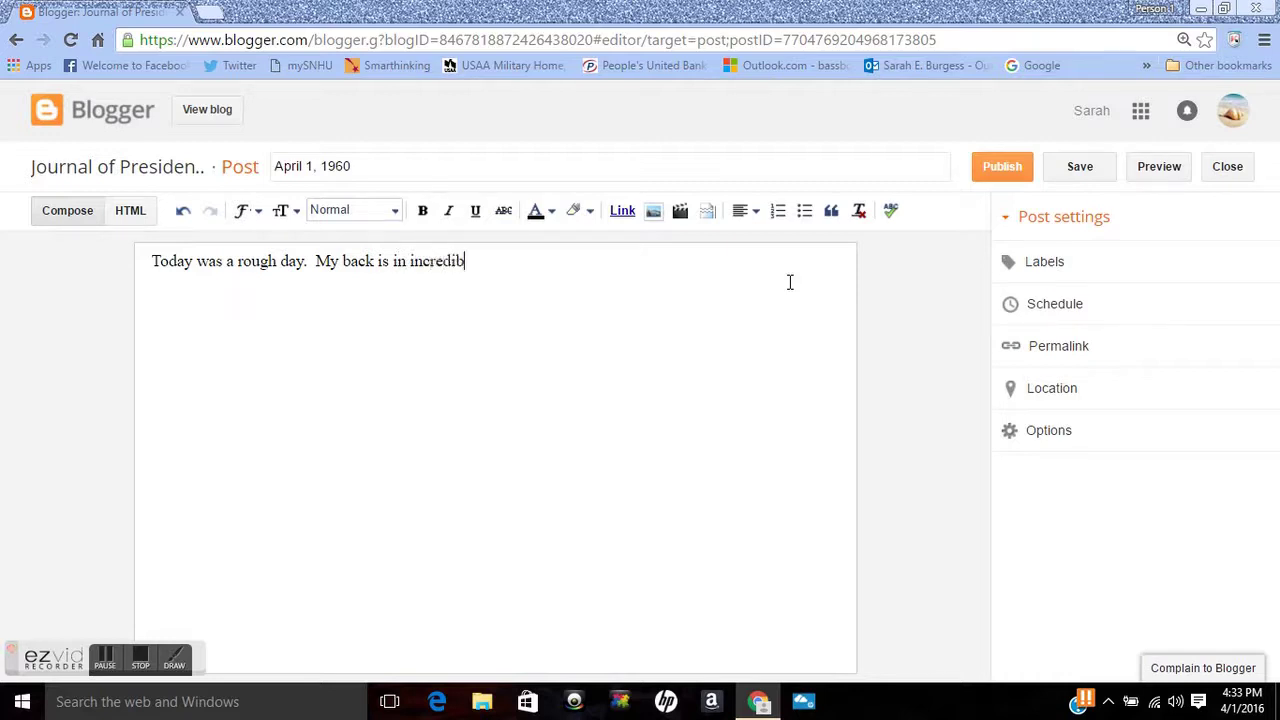
pyautogui.write('le pan, it hurts to')
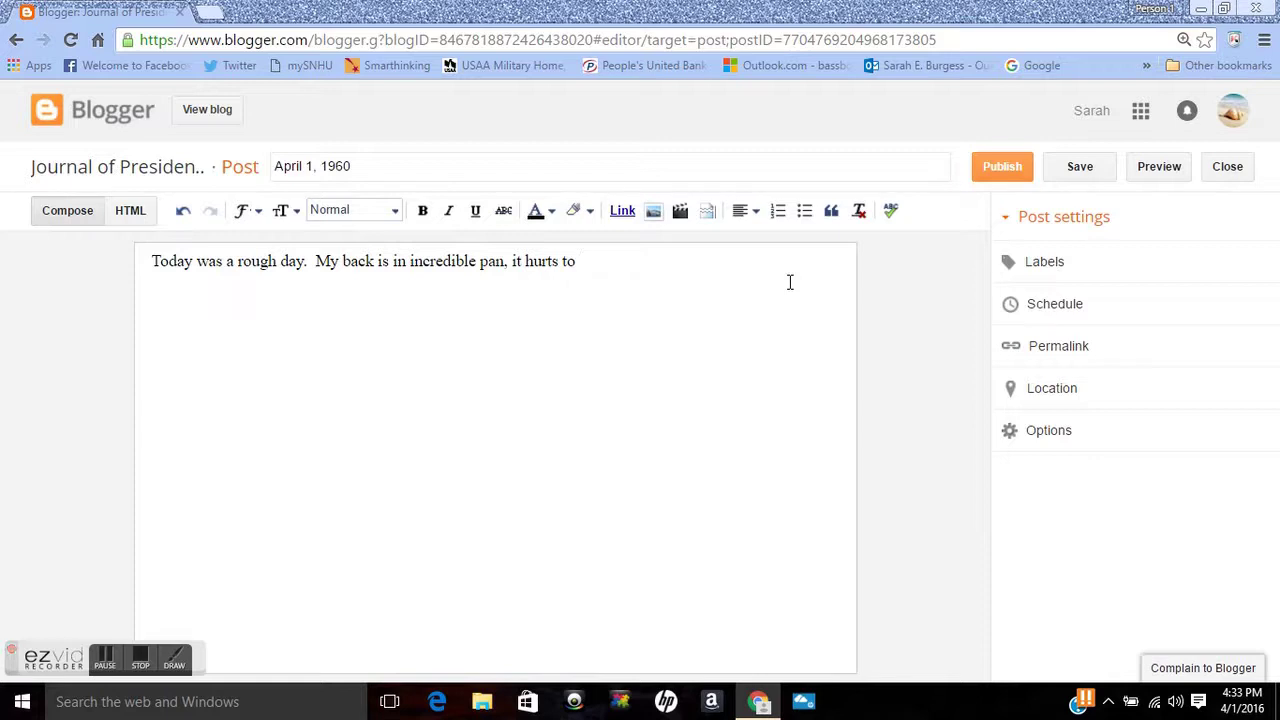
pyautogui.write(' breathe.')
# Step: Publish the post without sharing it on Google+
pyautogui.click(1002, 168)
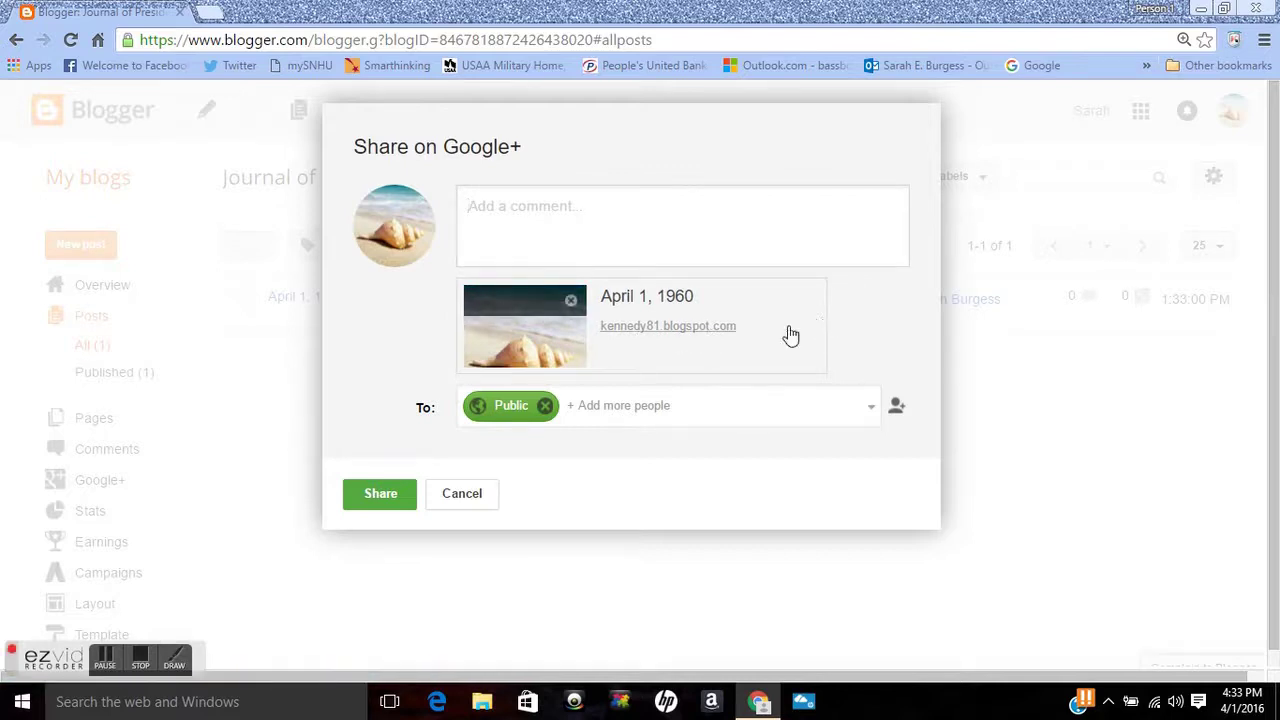
pyautogui.click(475, 494)
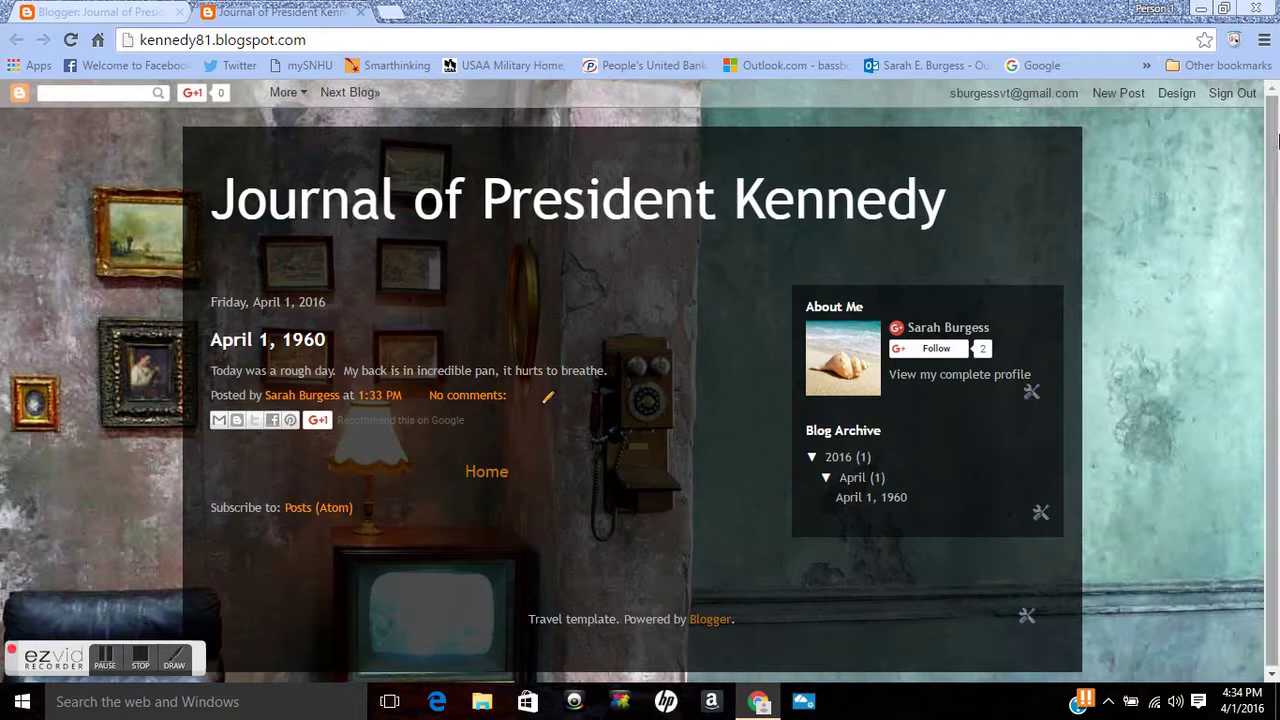
# Step: View the live blog's home page and open the comment form of the "April 1, 1960" post
pyautogui.moveTo(1278, 140); pyautogui.dragTo(1278, 182)
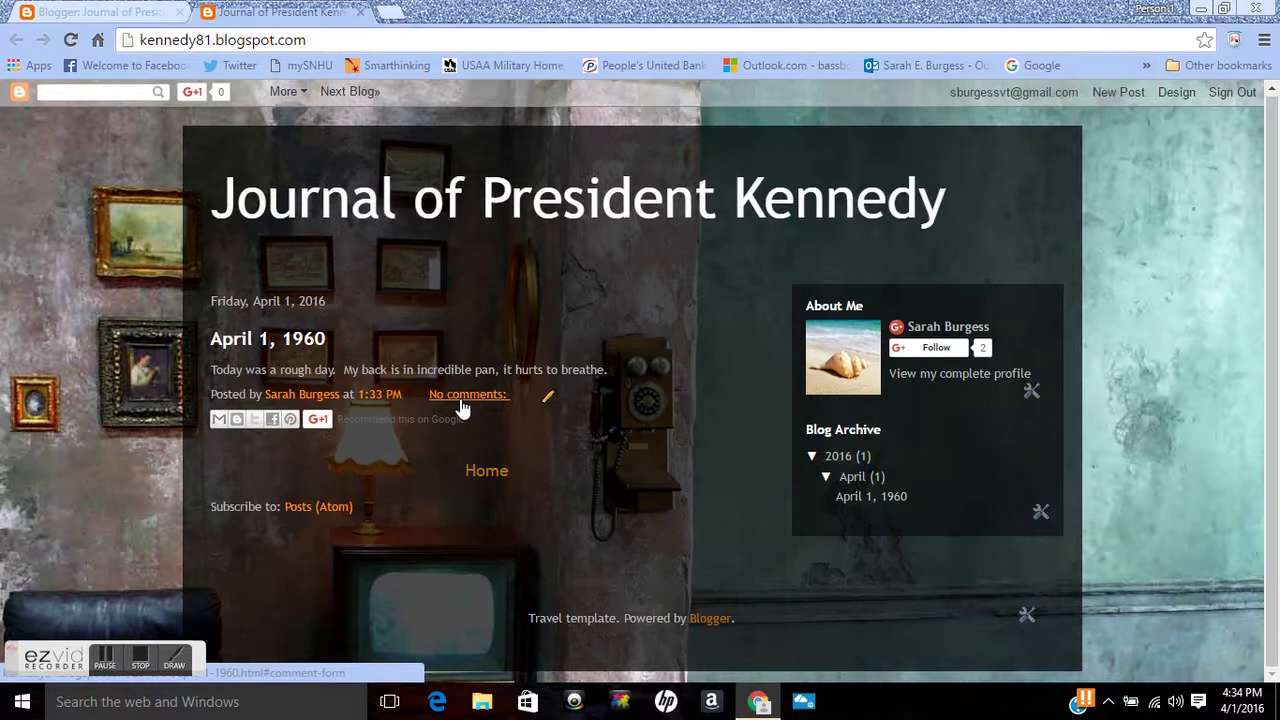
pyautogui.click(494, 474)
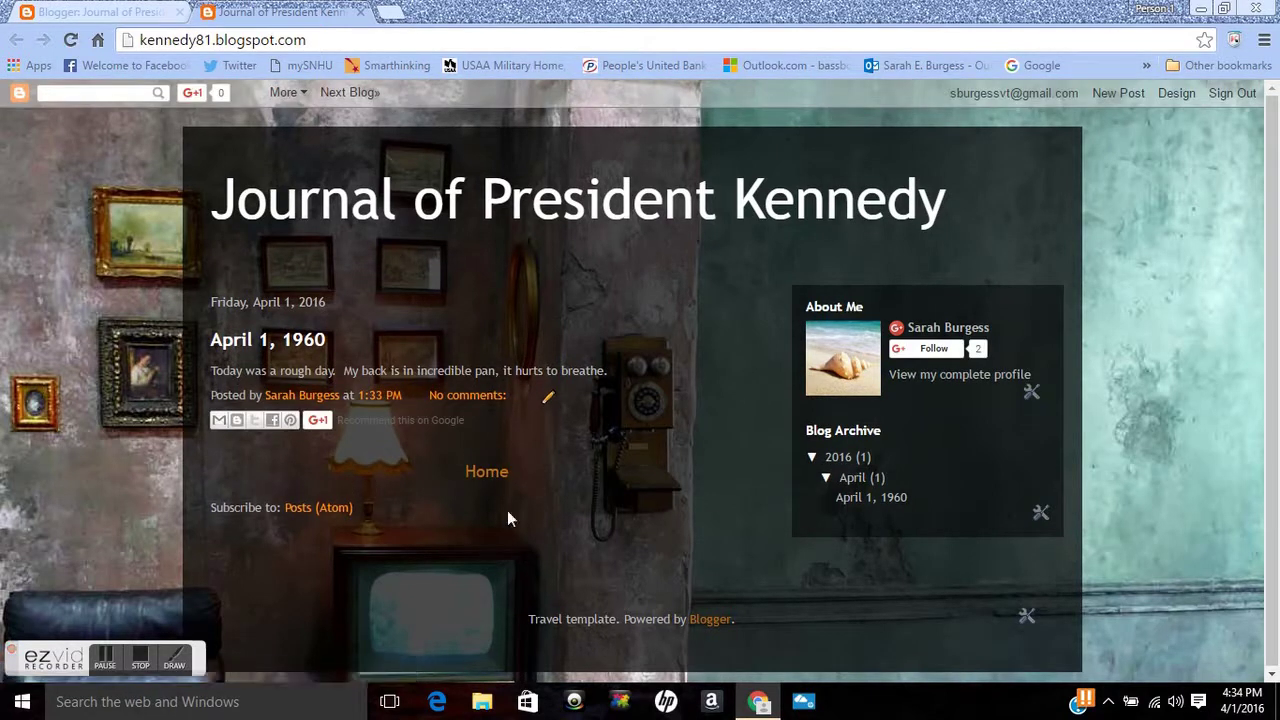
pyautogui.click(468, 396)
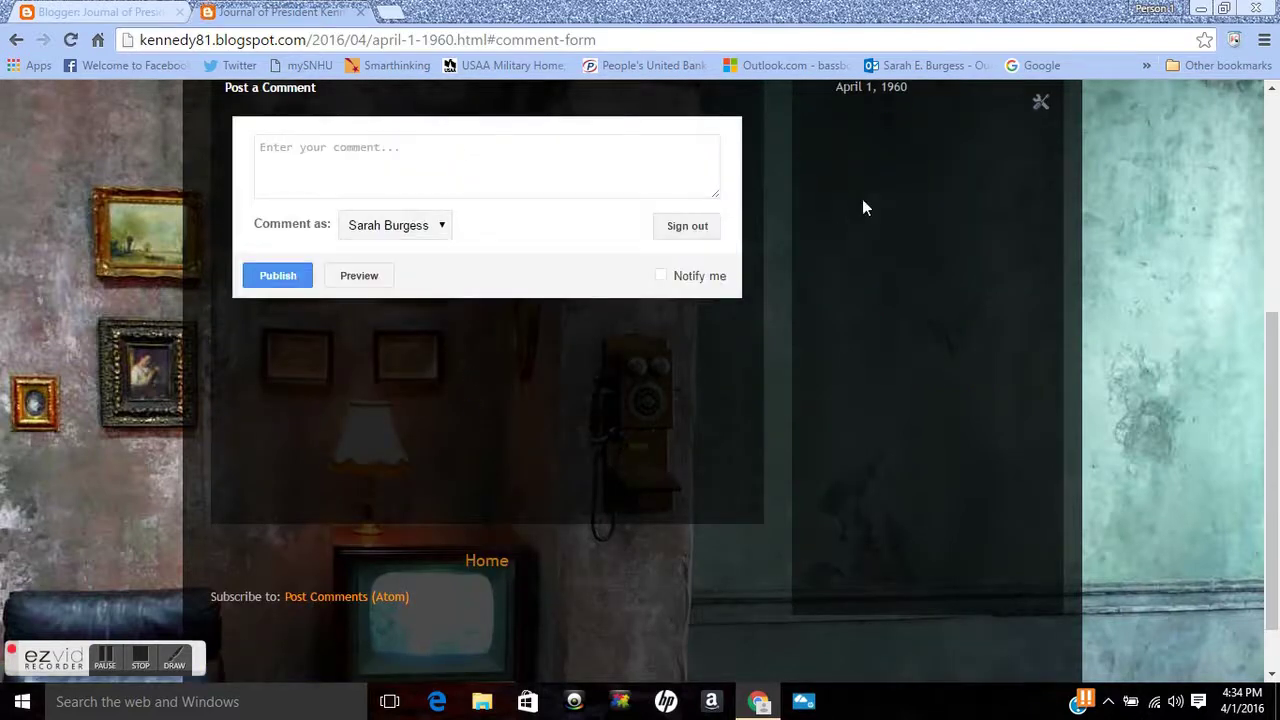
# Step: Look over the "April 1, 1960" post page, return to the blog's home page and close the live blog to get back to the post list
pyautogui.click(1275, 118)
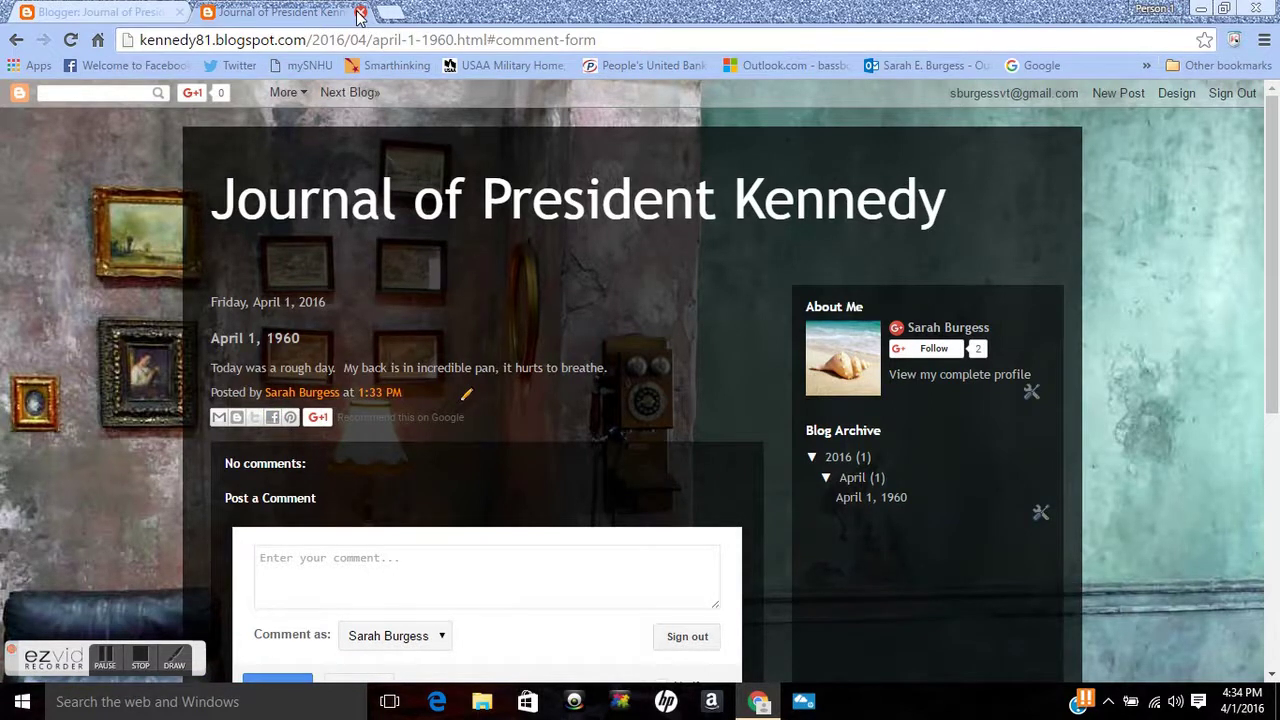
pyautogui.scroll(-3, 476, 376)
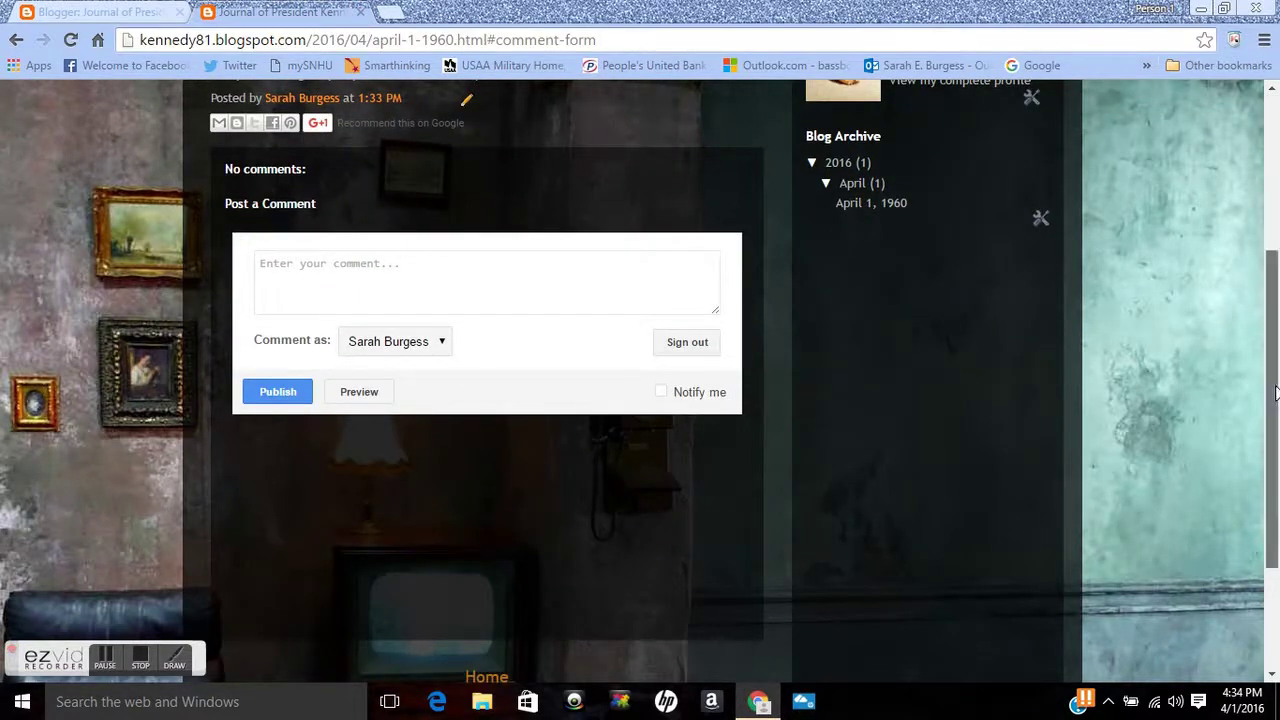
pyautogui.moveTo(1272, 300); pyautogui.dragTo(1234, 147)
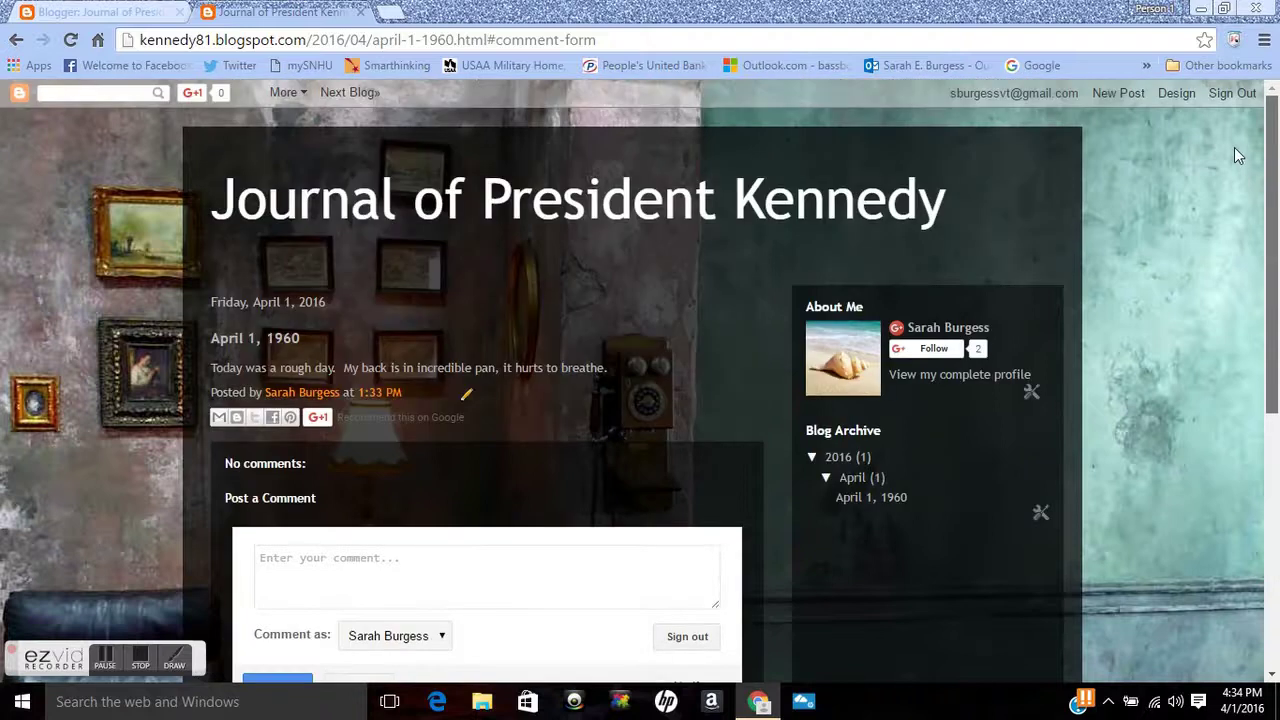
pyautogui.click(16, 40)
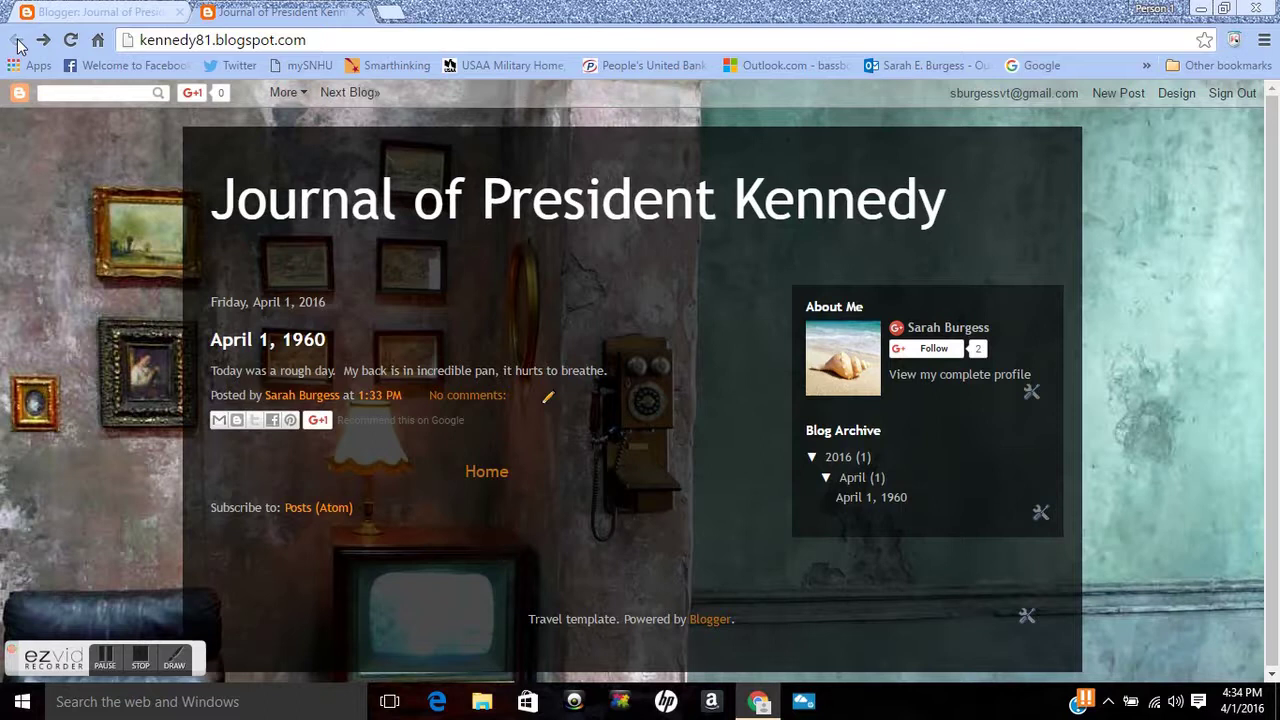
pyautogui.click(361, 12)
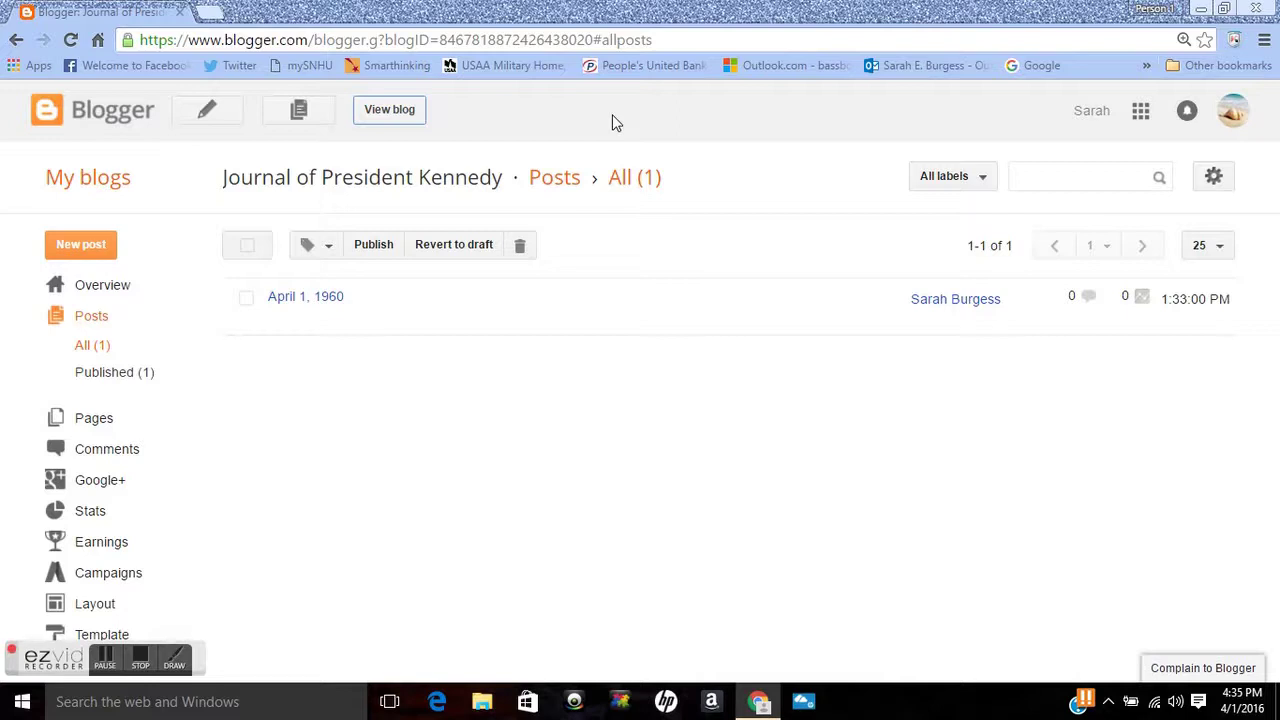
pyautogui.moveTo(622, 289)
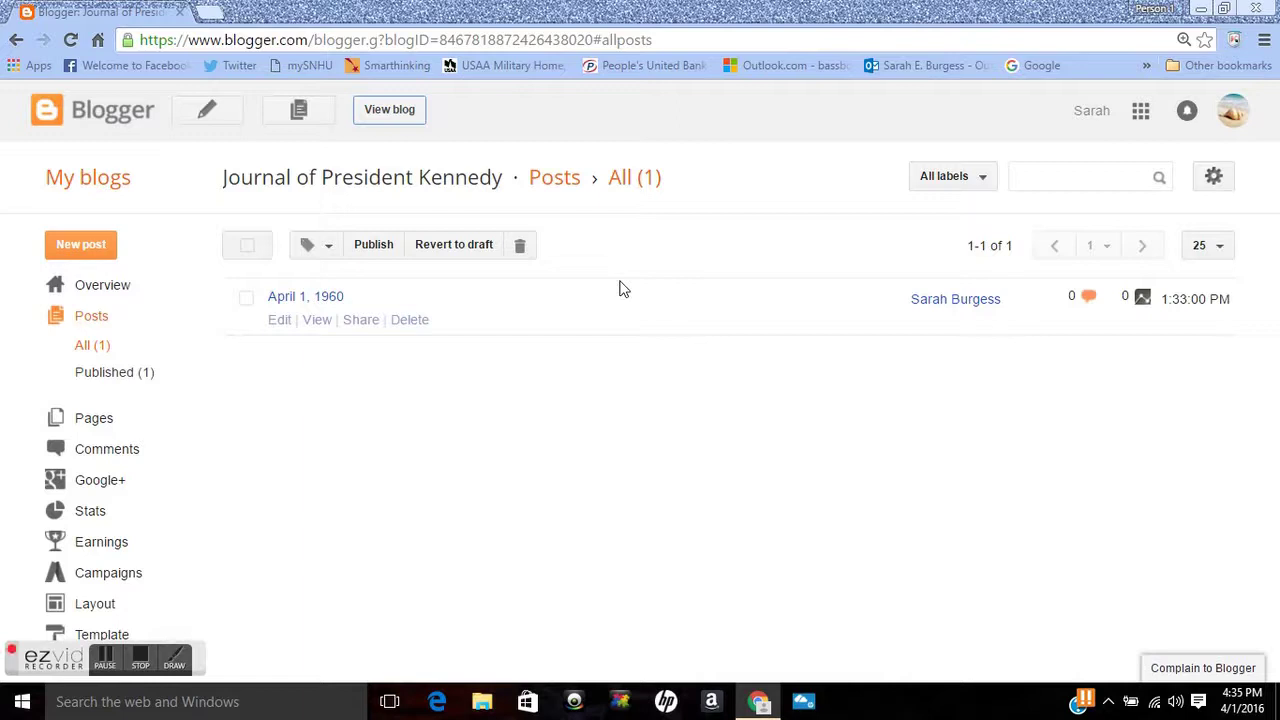